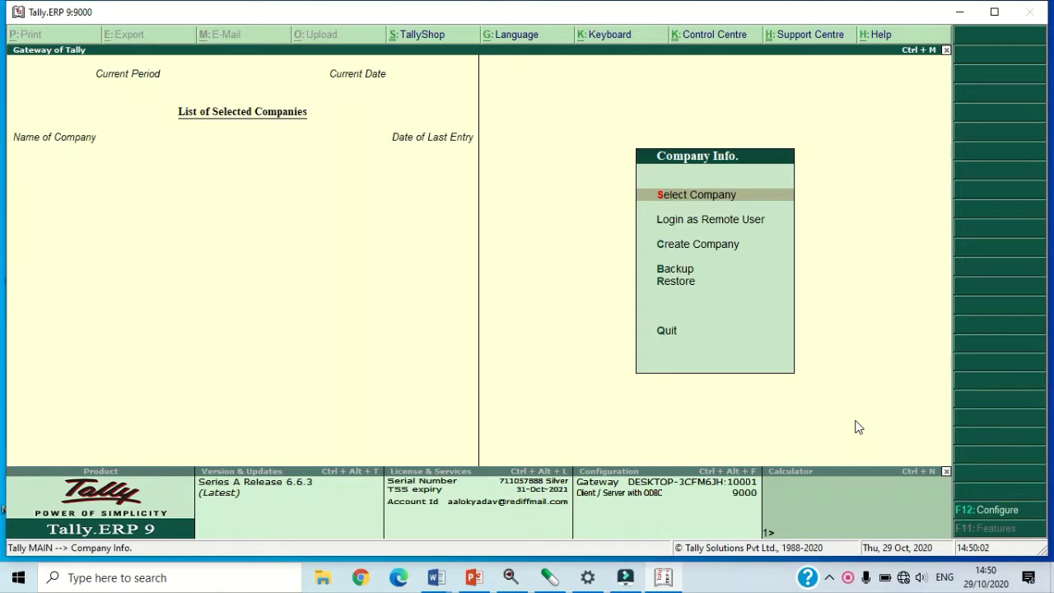
Step: Start creating a new company and set its name and mailing name to Tripathi Brothers
key("Down")
key("Down")
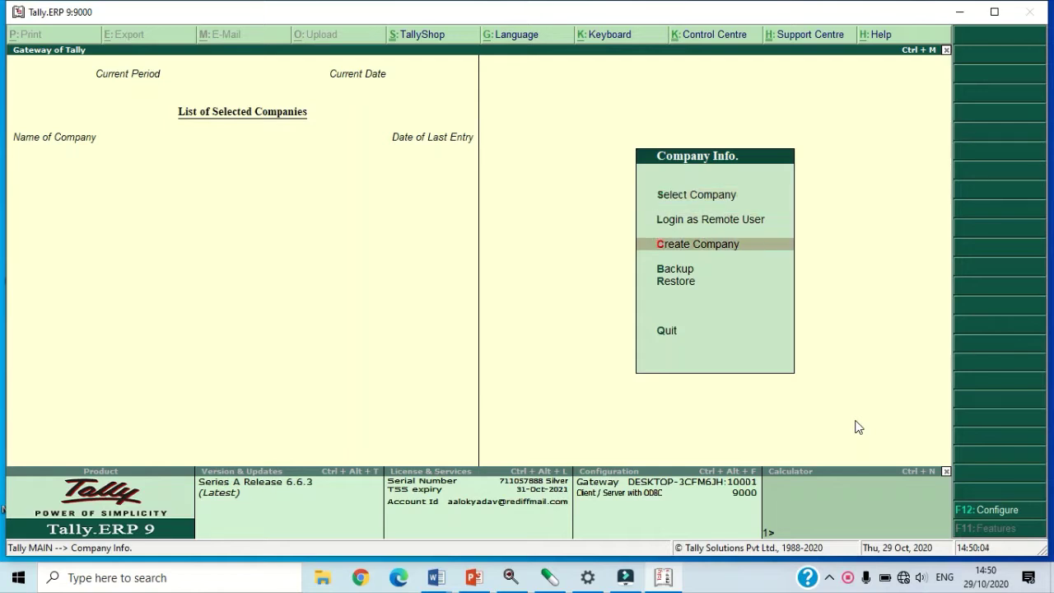
key("Return")
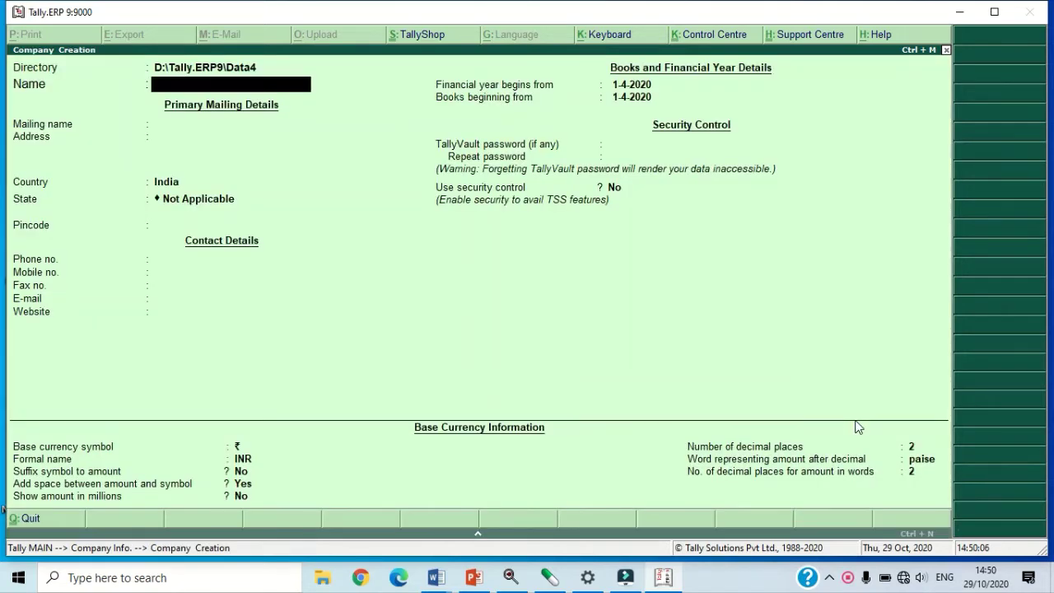
type("Tri")
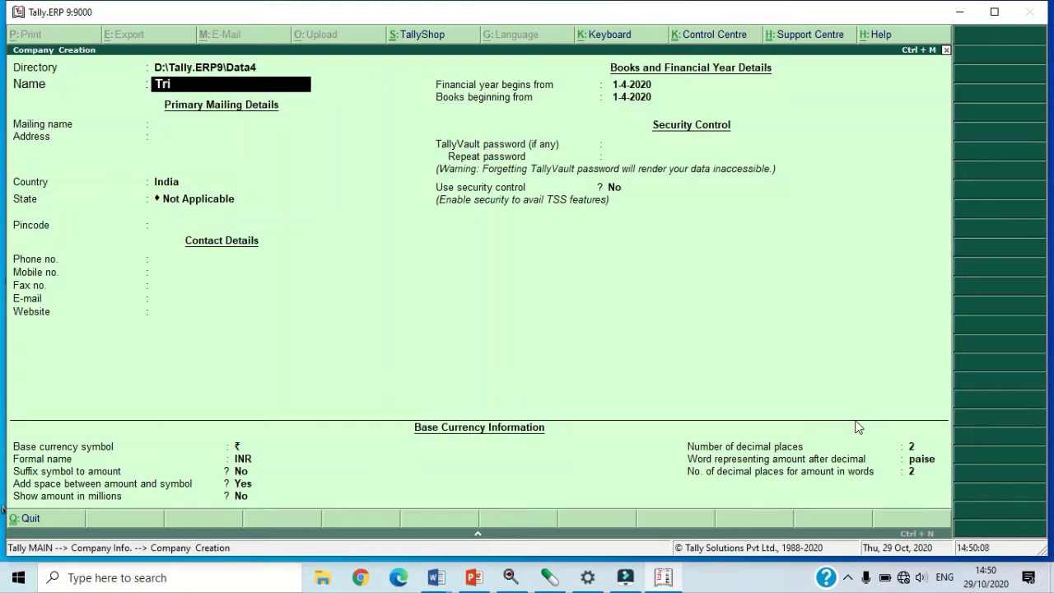
type("pathi Brother")
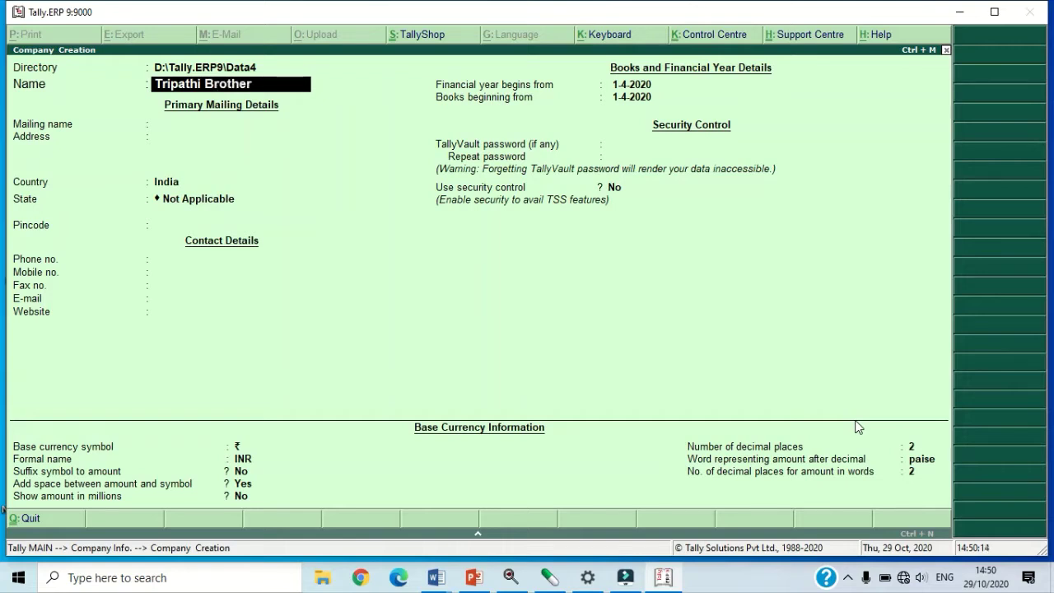
type("s")
key("Return")
key("Return")
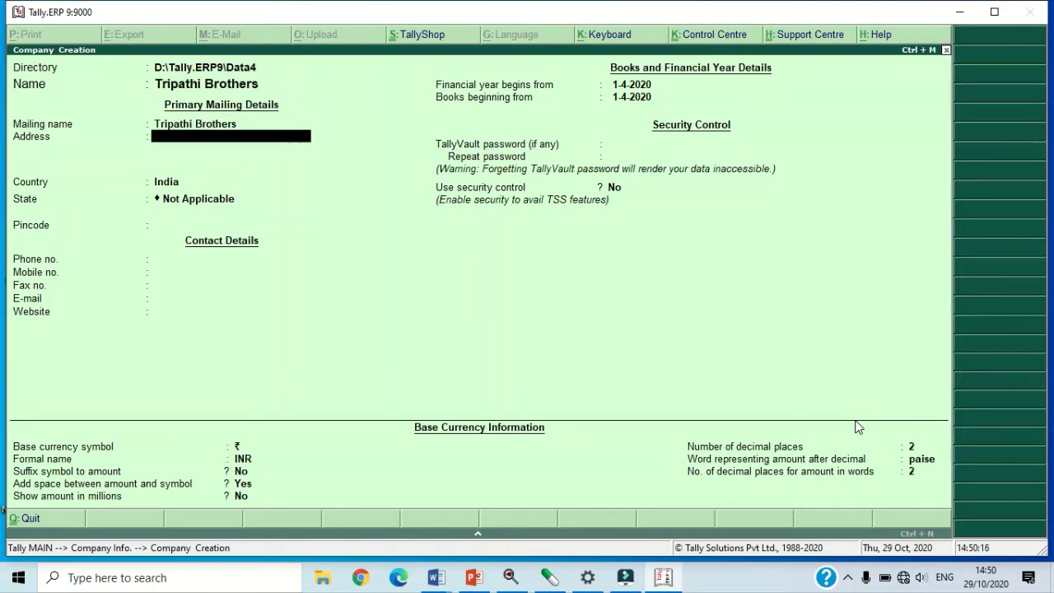
Step: Set the company's state to Madhya Pradesh, leave the address and contact details blank, and save the company with the default settings
key("Return")
key("Return")
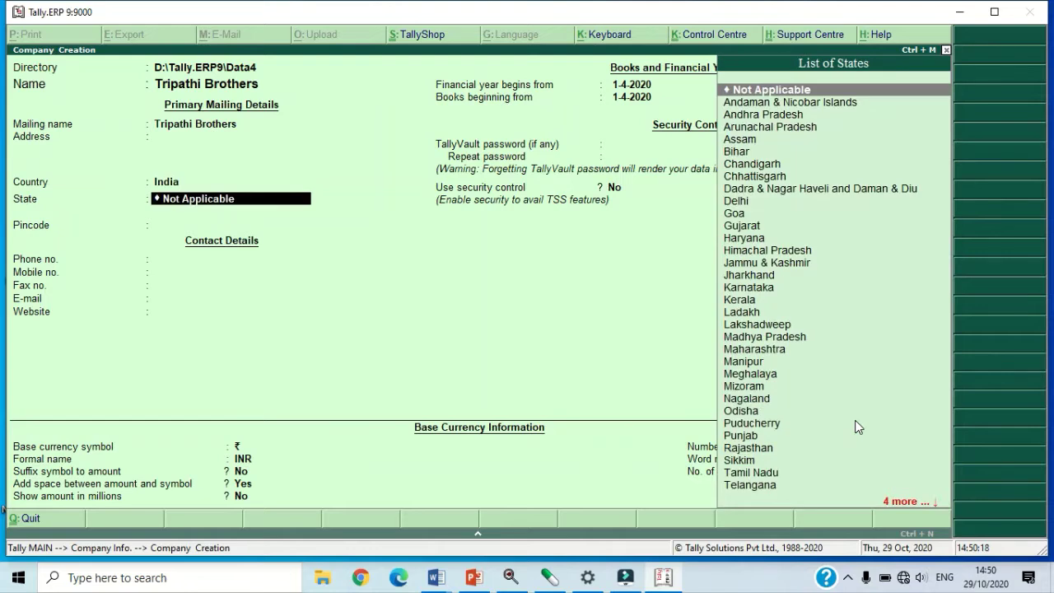
type("Ma")
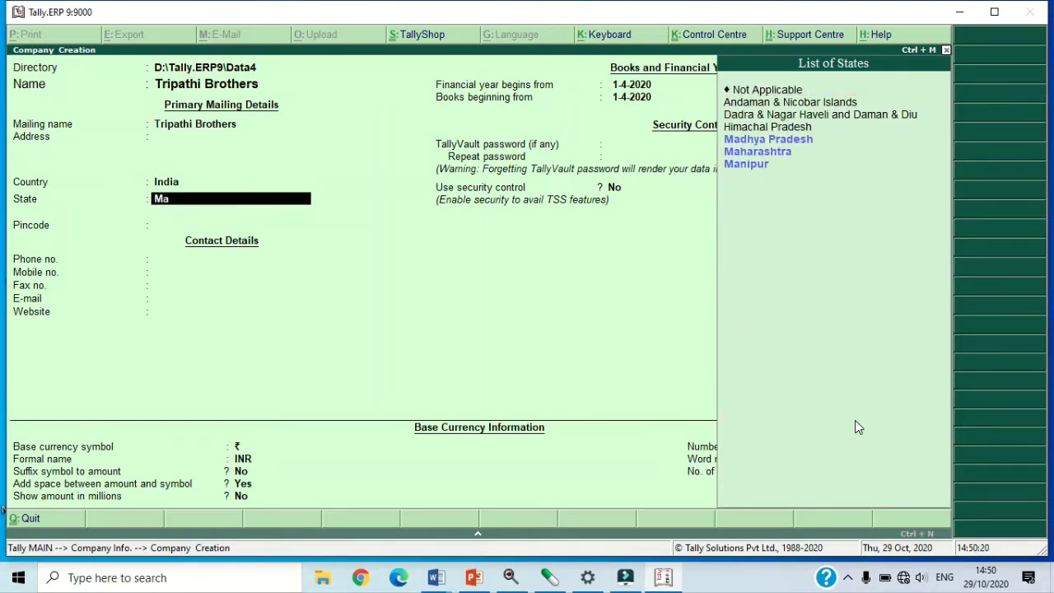
key("Return")
key("Return")
key("Return")
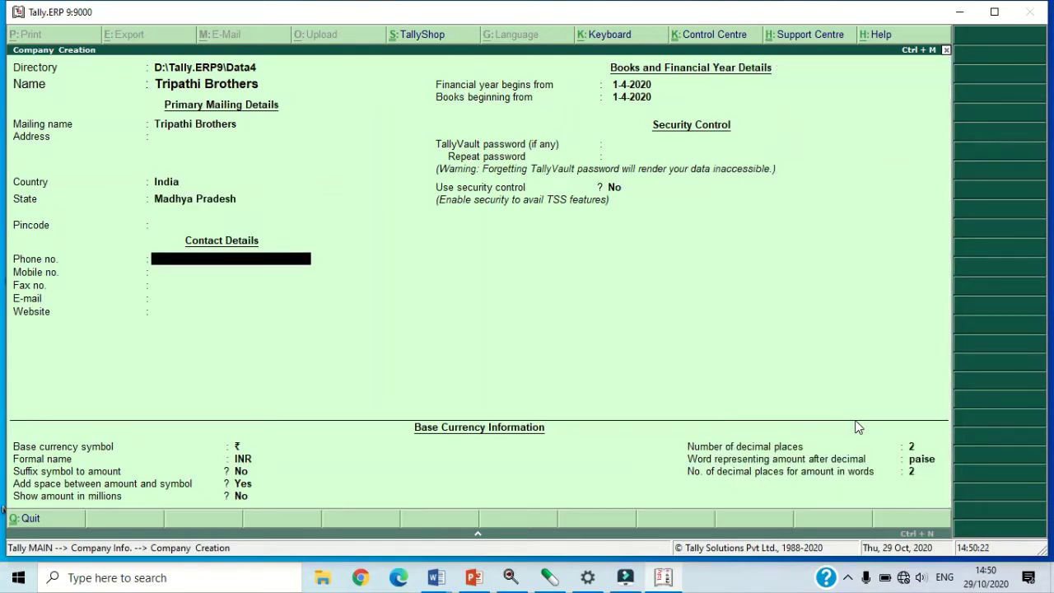
key("Return")
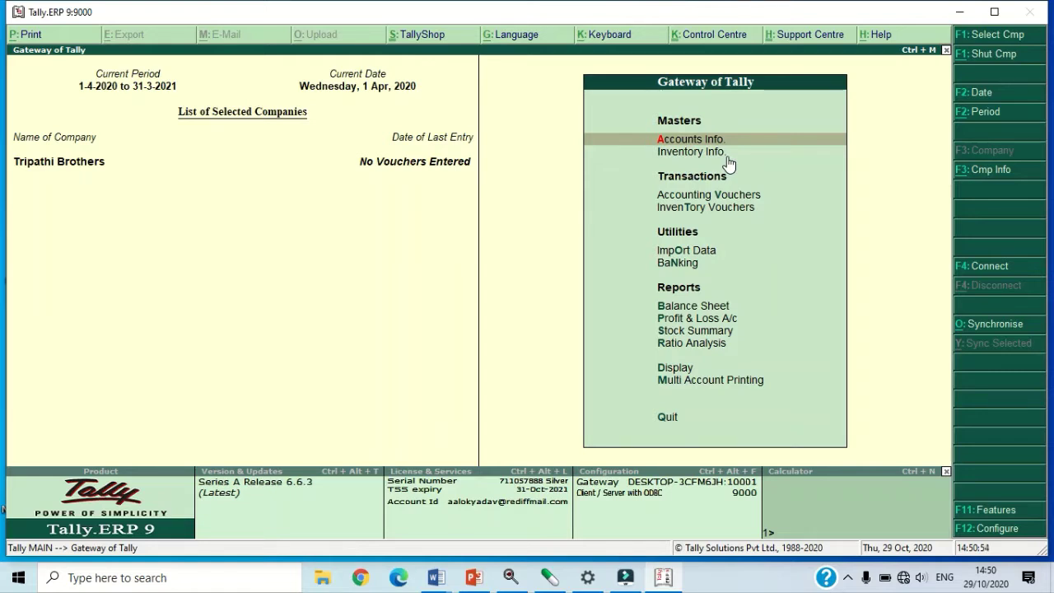
Step: Open the creation form for a single account group in Tripathi Brothers
key("Return")
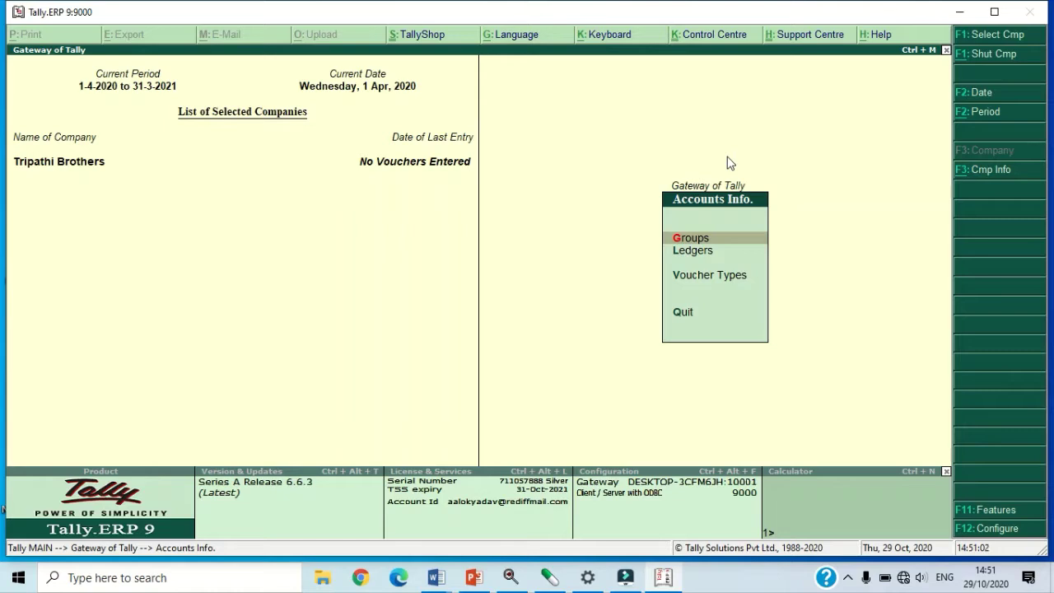
key("Return")
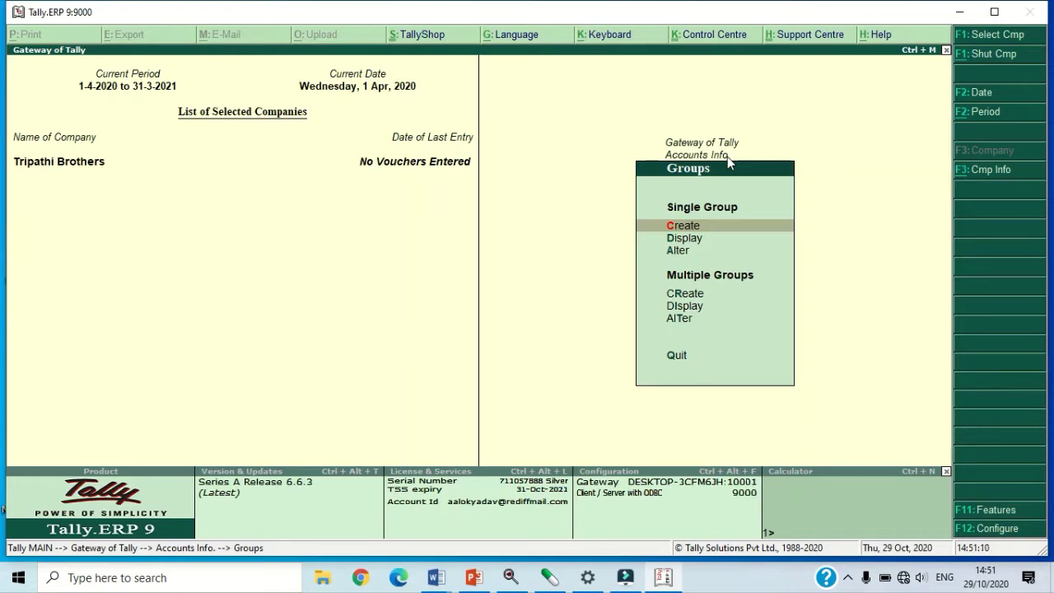
key("Down")
key("Down")
key("Down")
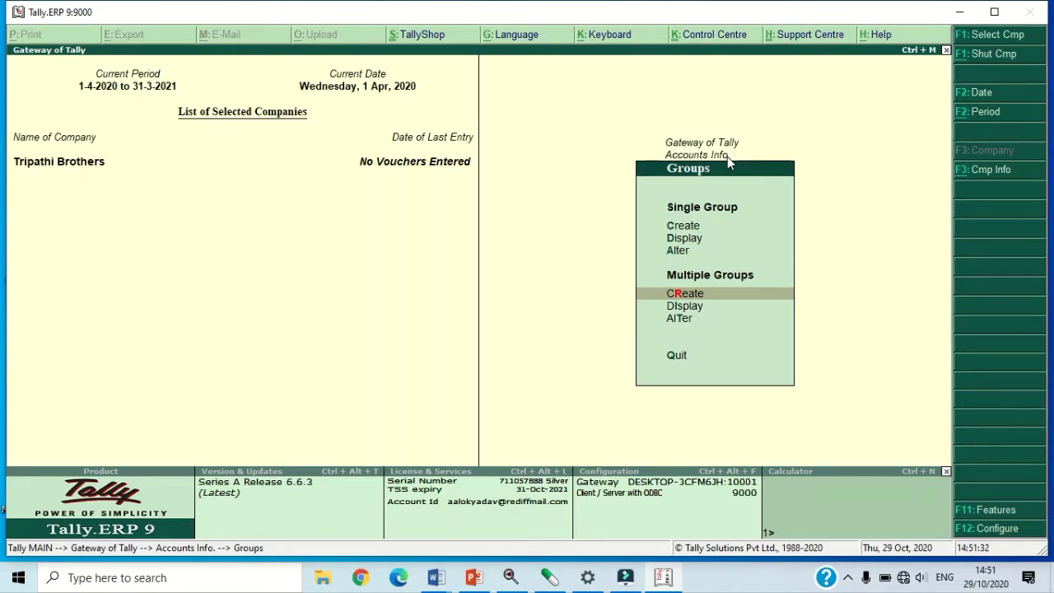
key("Up")
key("Up")
key("Up")
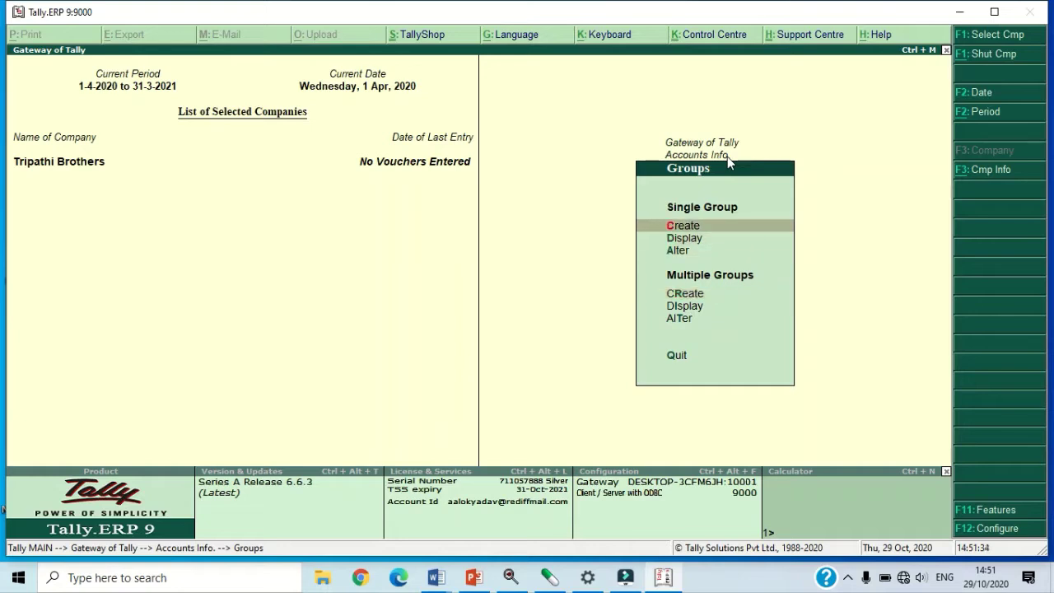
left_click(726, 156)
key("Return")
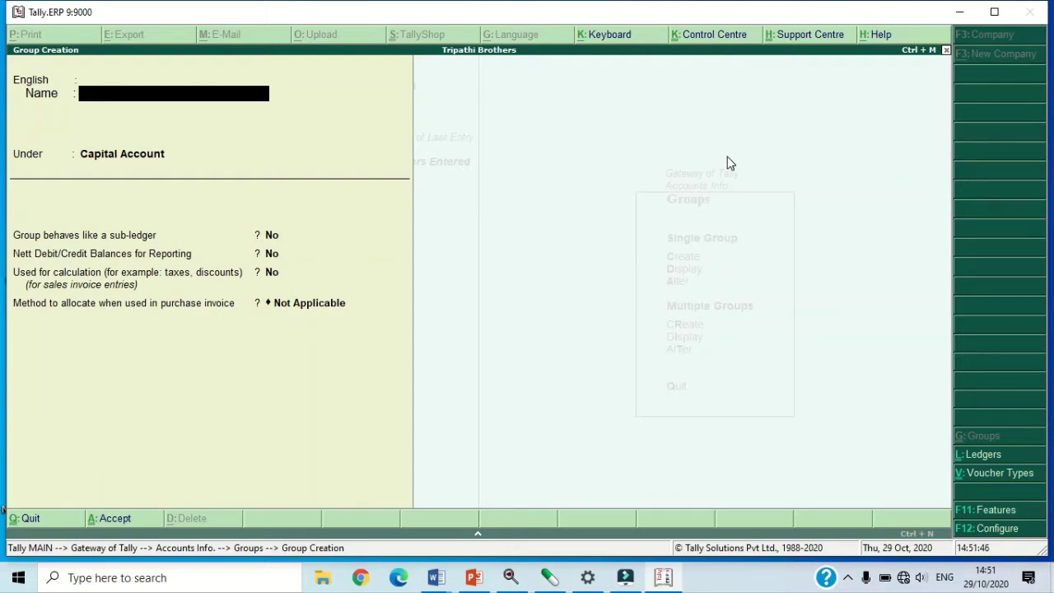
Step: Configure group creation with aliases, language aliases and advanced information in masters all set to No
left_click(990, 532)
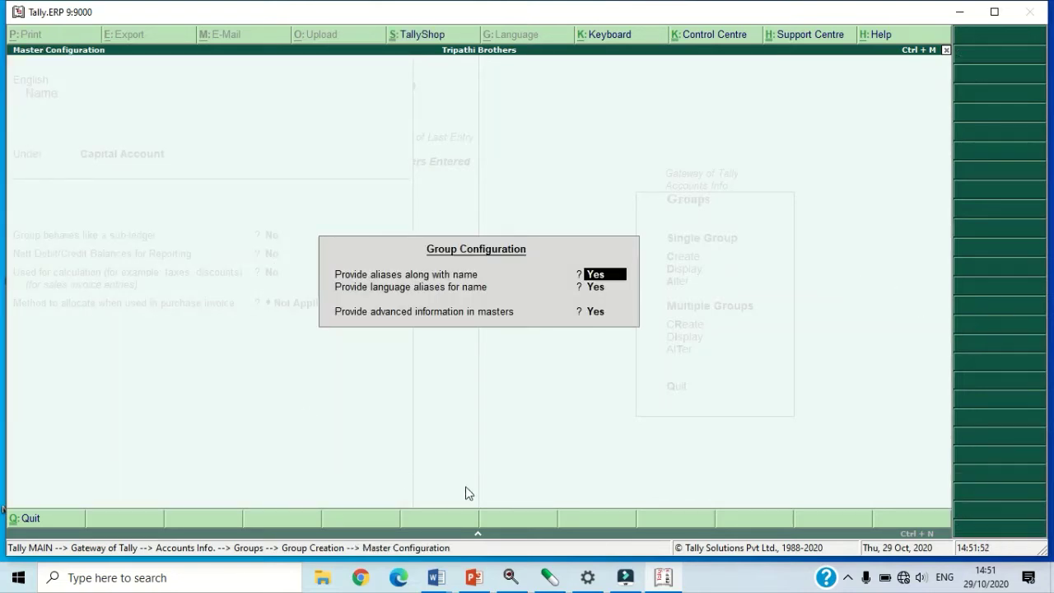
key("n")
key("Return")
key("n")
key("Return")
key("n")
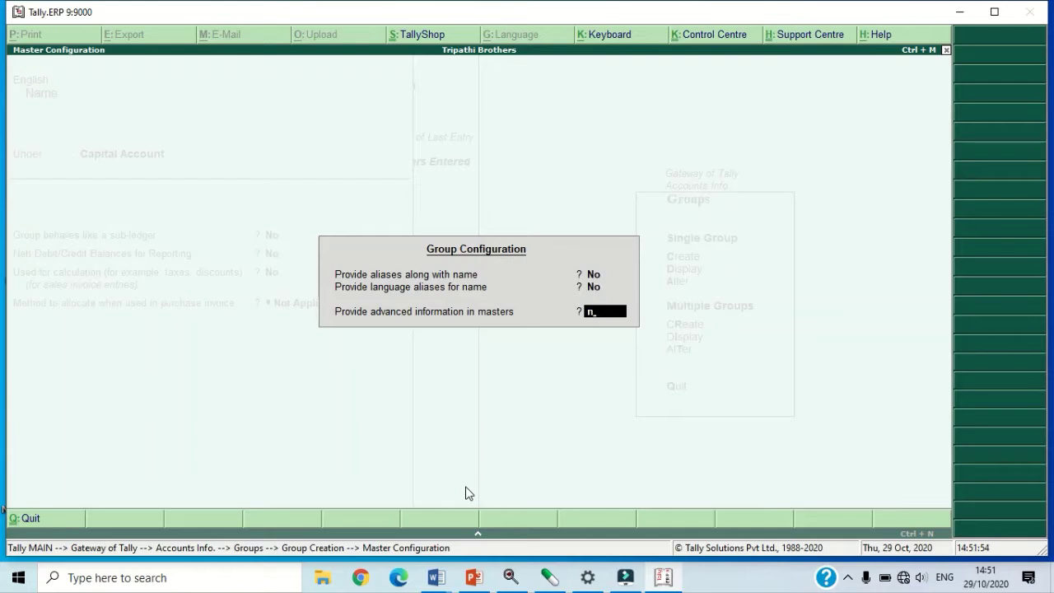
key("Return")
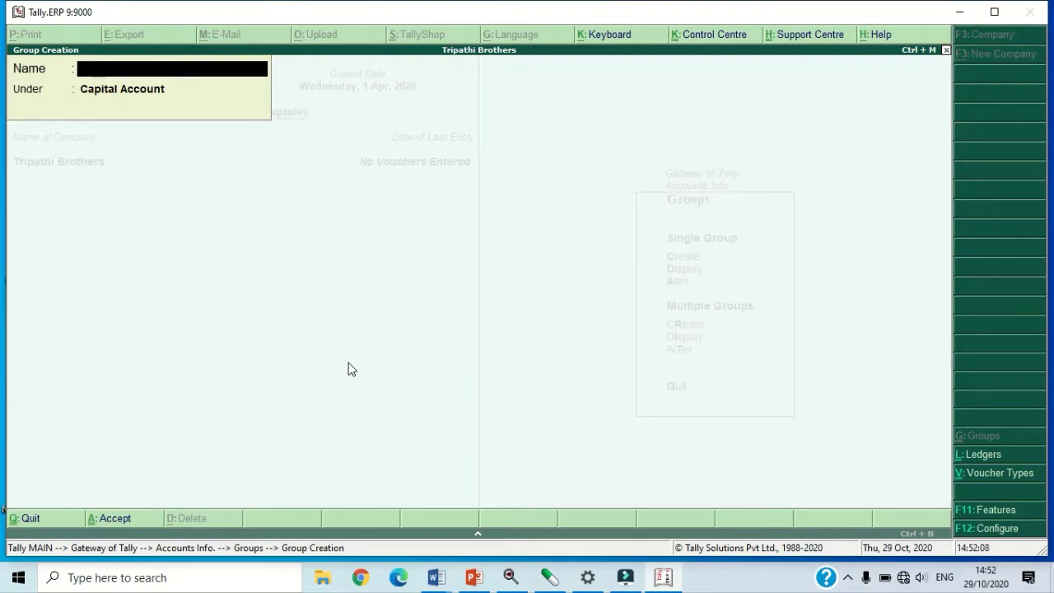
Step: Set the group configuration to provide advanced information in masters, keeping both alias options at No
left_click(986, 531)
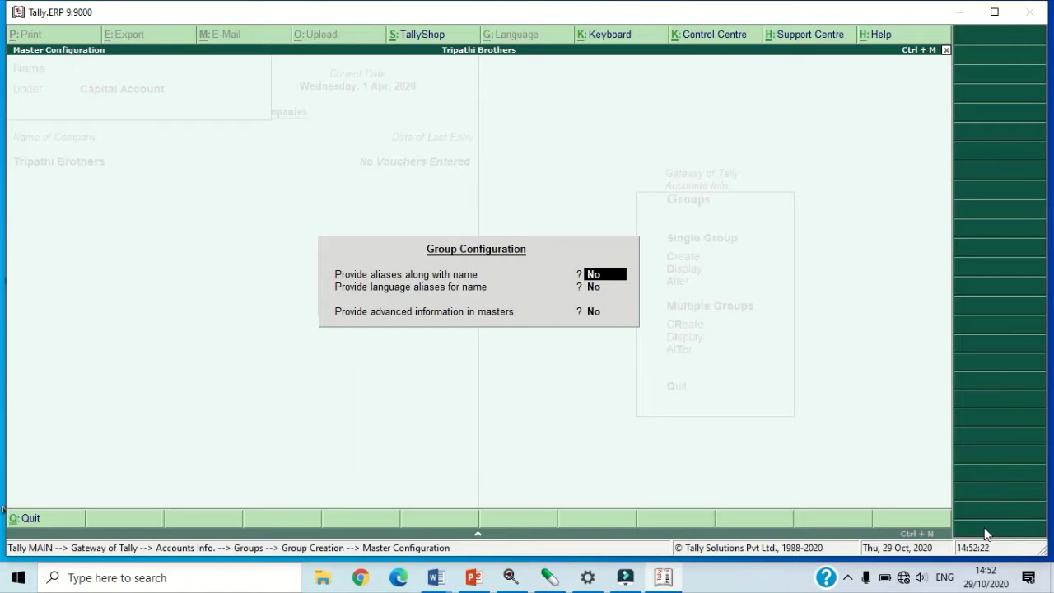
key("Return")
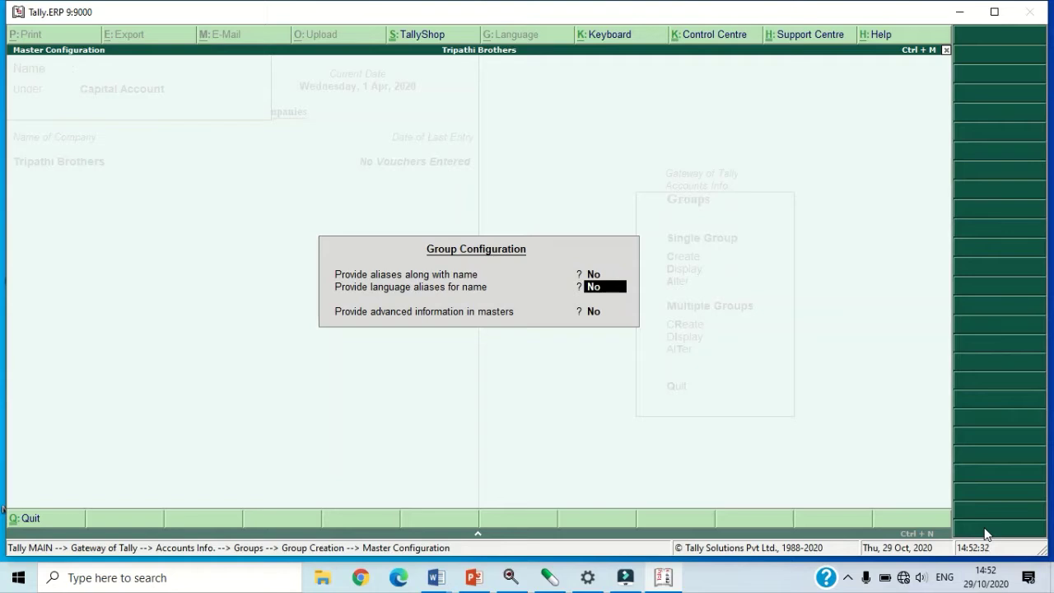
key("Return")
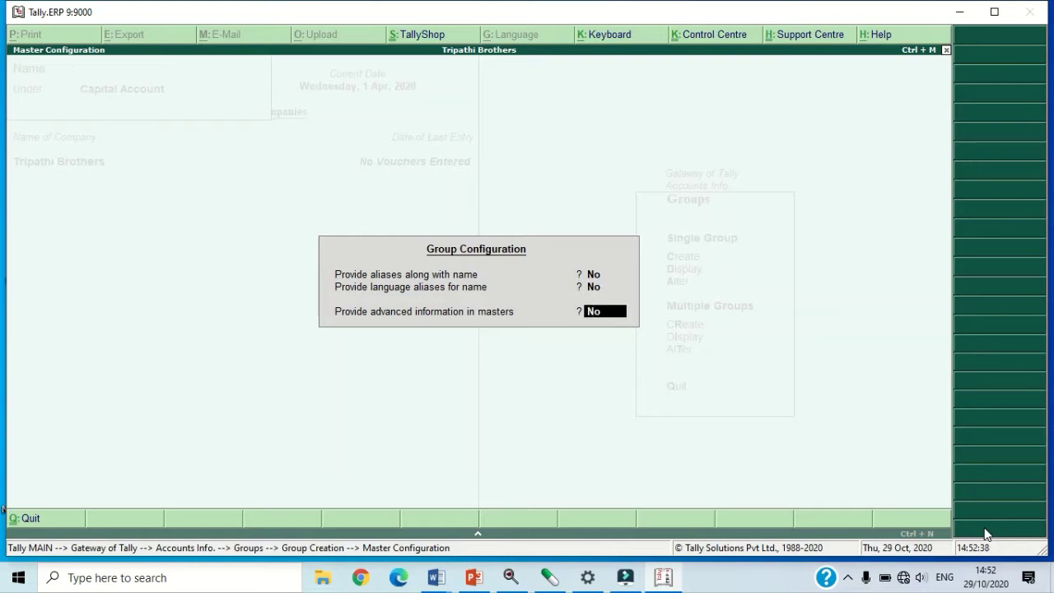
type("y")
key("Return")
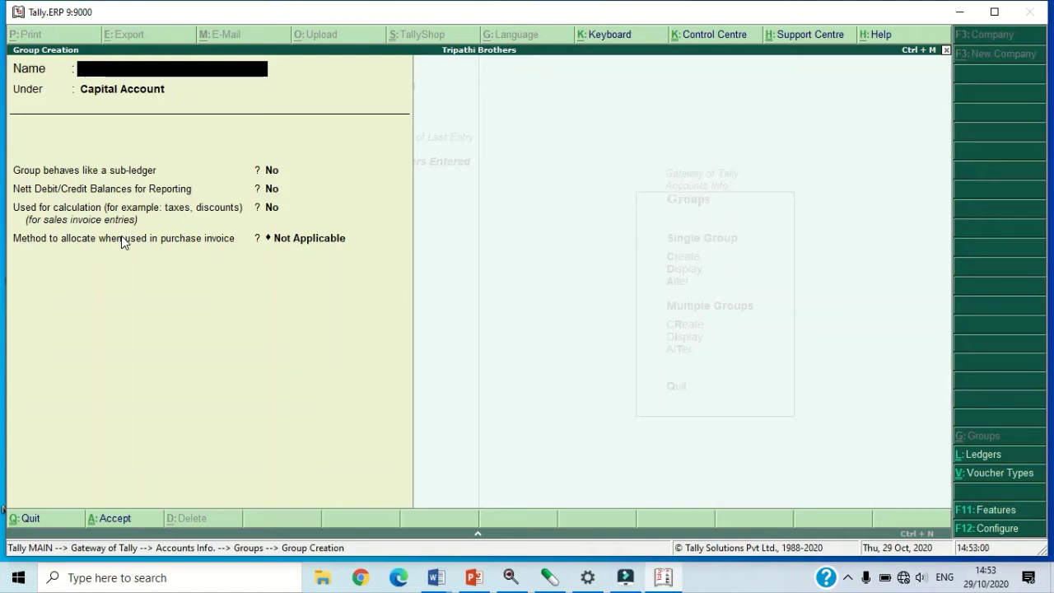
Step: Name the new group Adminstration Exp and place it under Indirect Expenses
type("Admin")
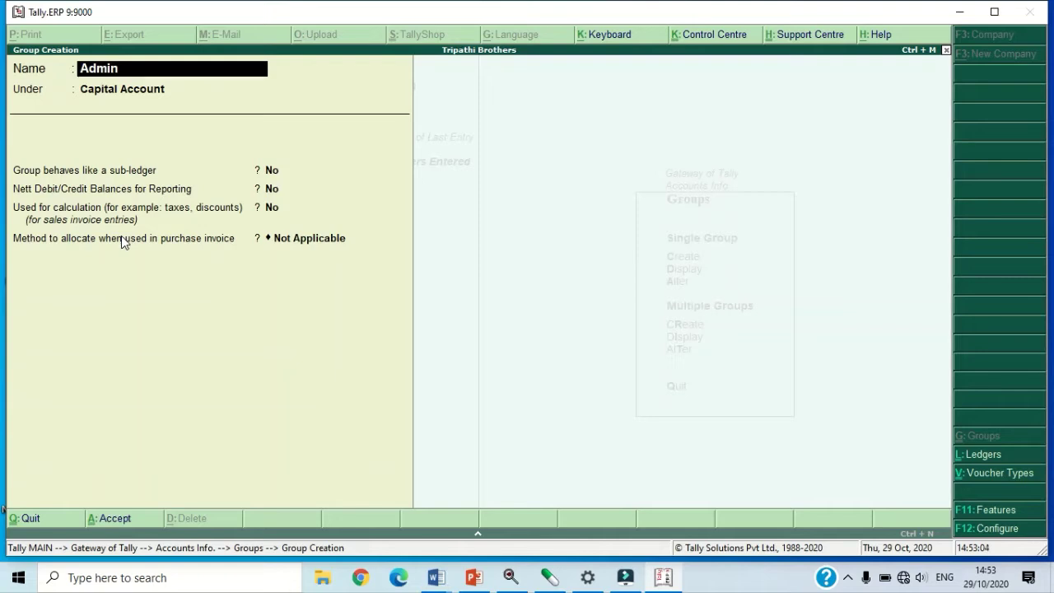
type("stration Exp")
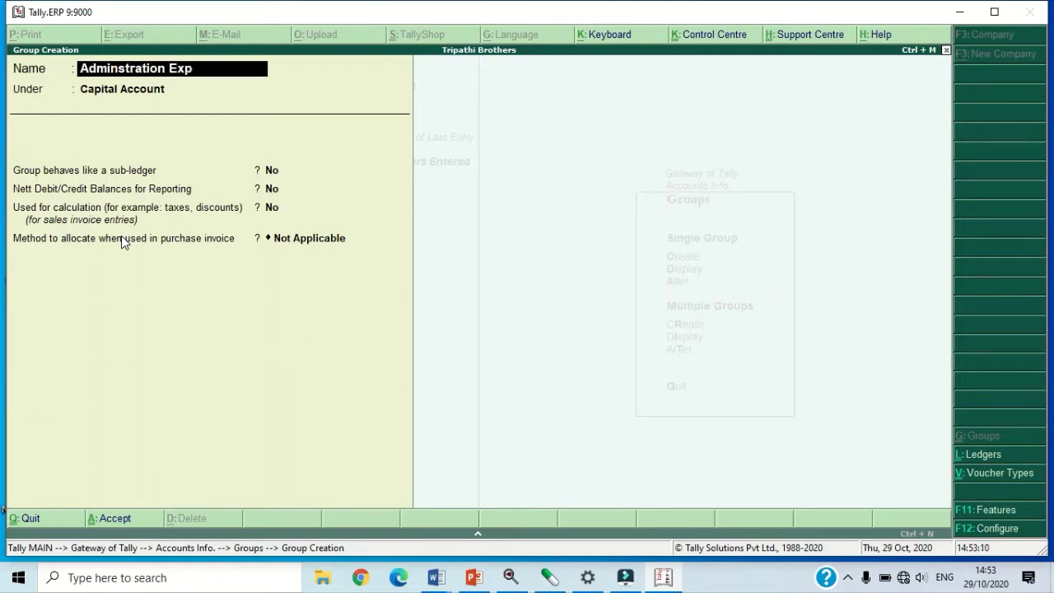
key("Return")
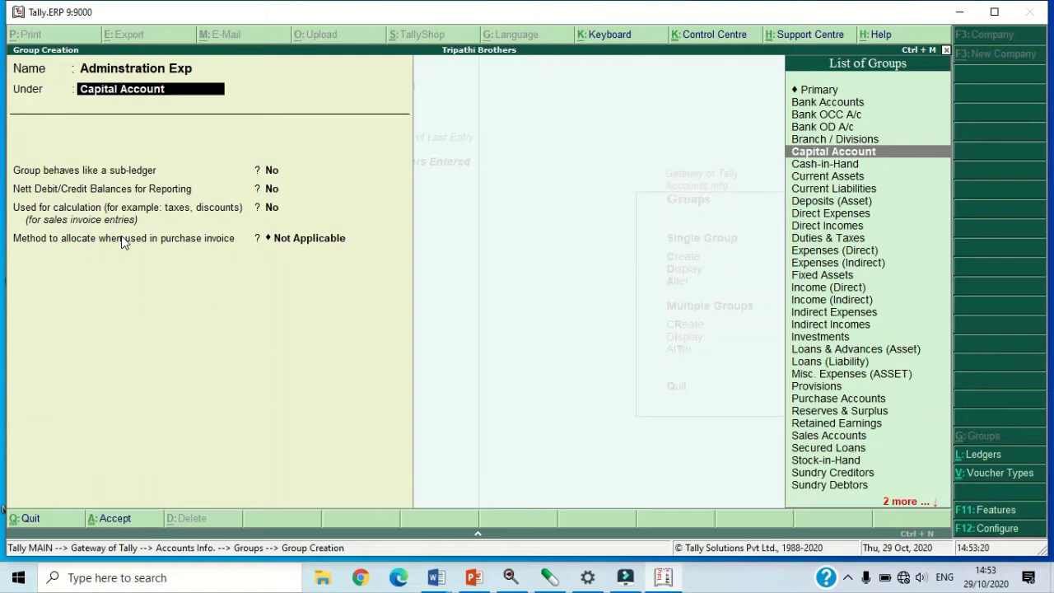
type("In")
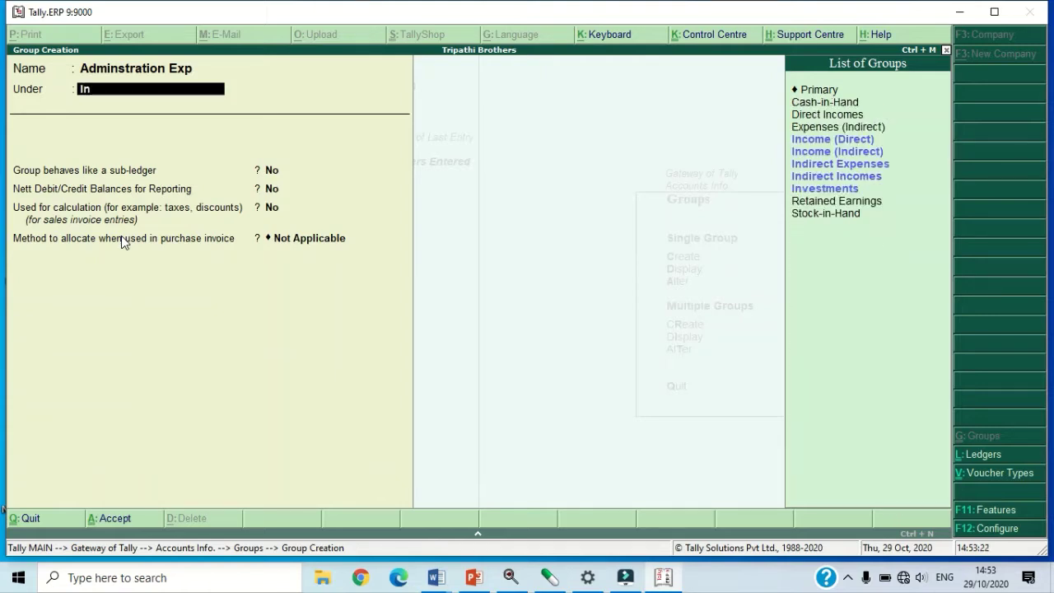
key("Down")
key("Down")
key("Down")
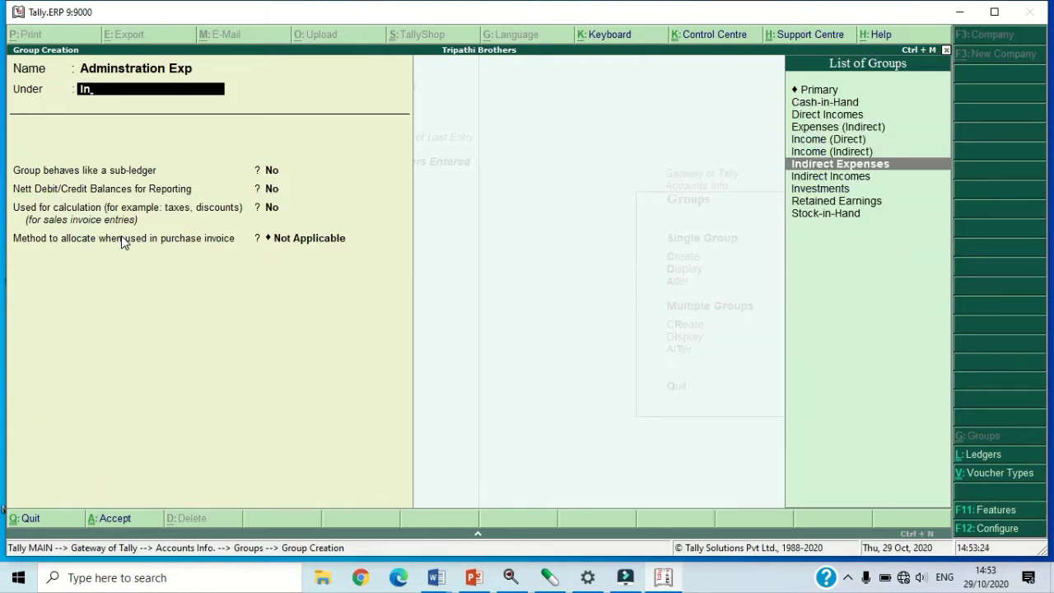
key("Return")
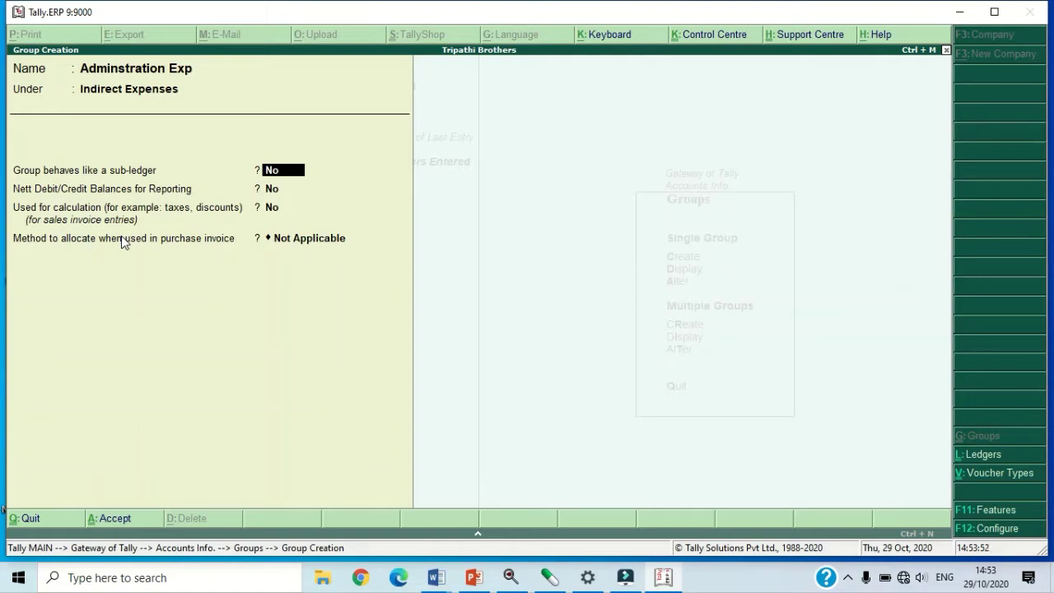
Step: Keep the three advanced options at No and the purchase invoice allocation method at Not Applicable, save the group, and leave group creation
key("Return")
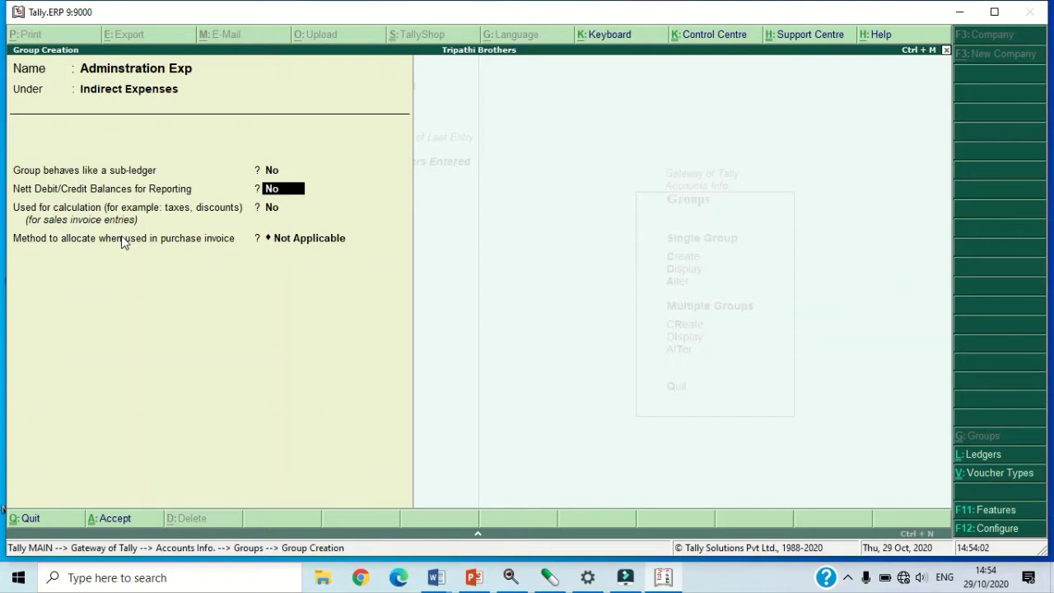
key("Return")
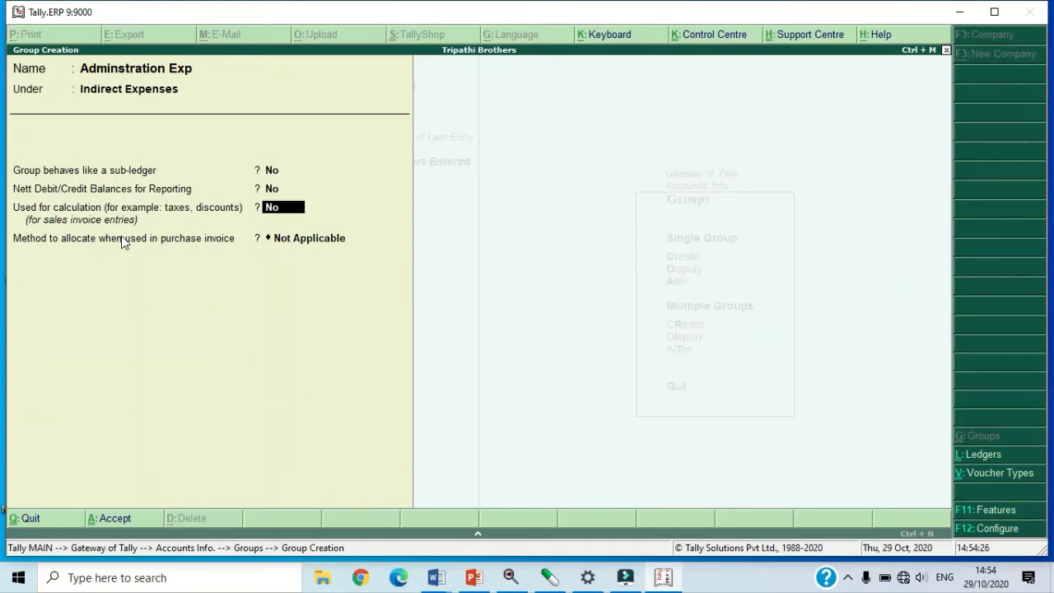
key("Return")
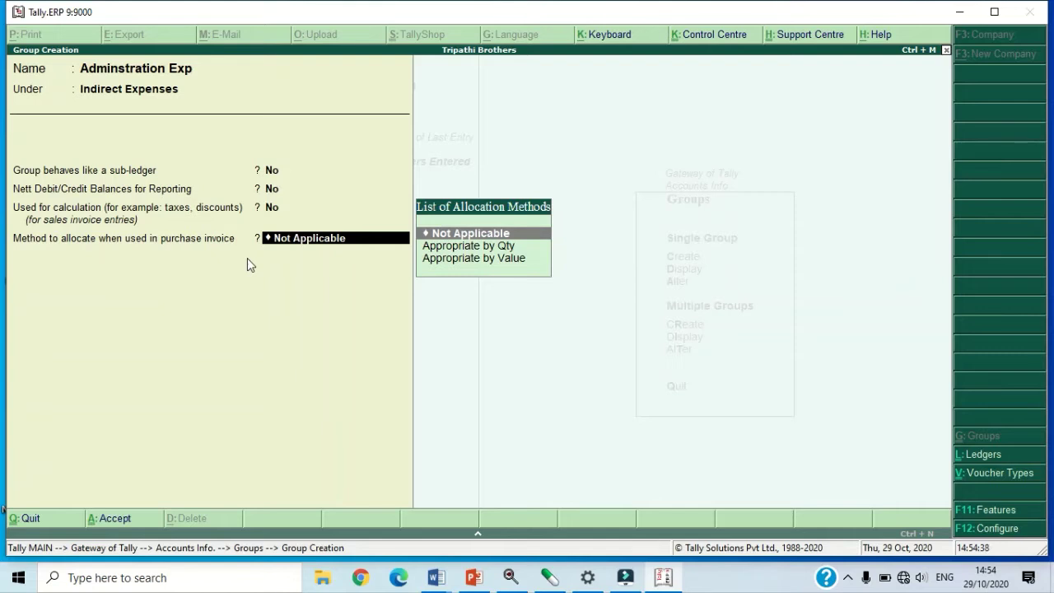
key("Down")
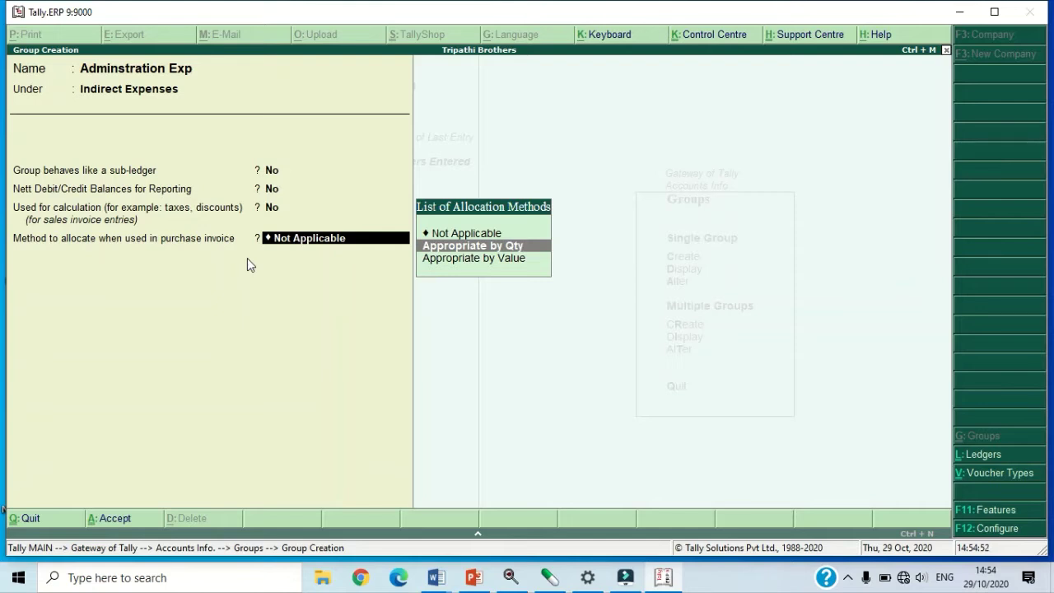
key("Up")
key("Return")
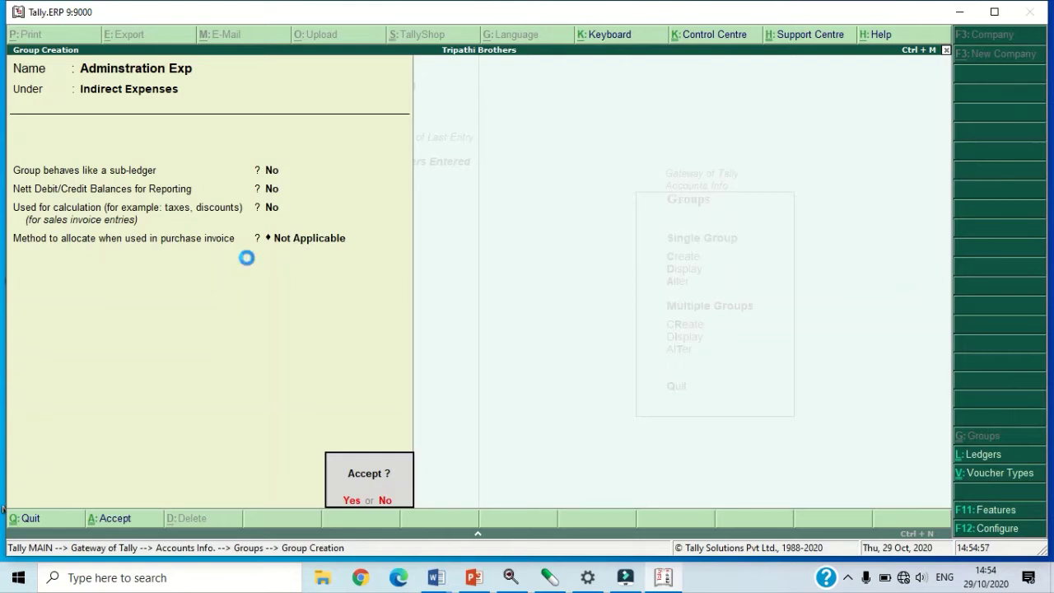
key("Return")
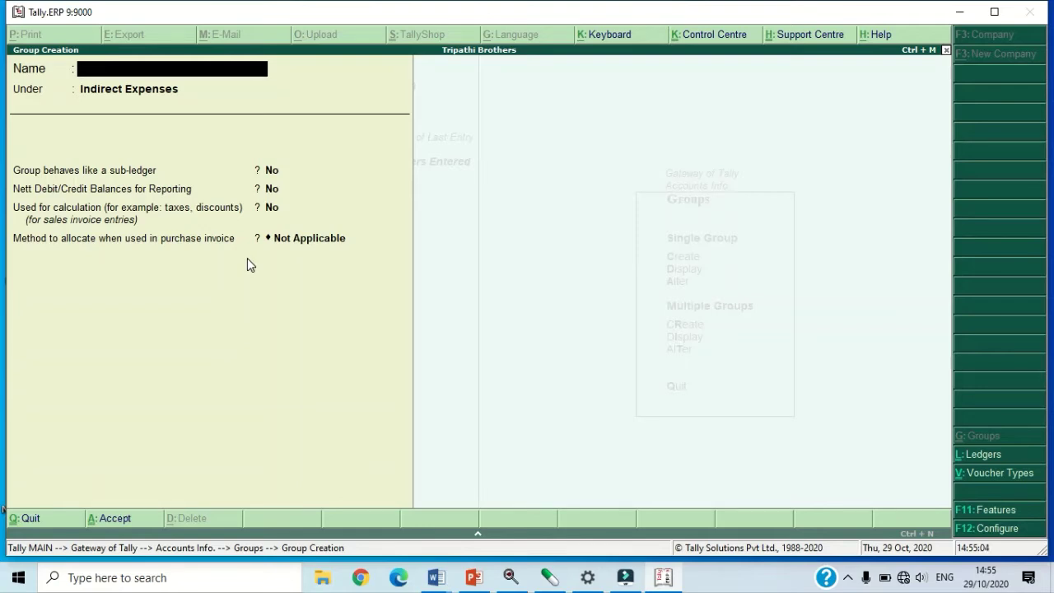
key("Escape")
key("y")
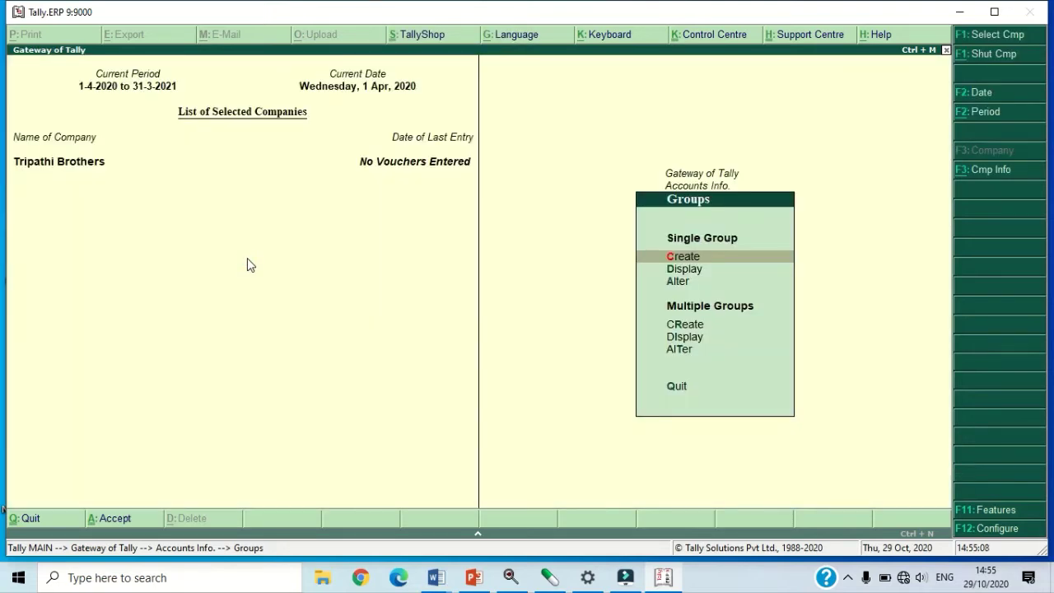
Step: Display the Adminstration Exp group and review the settings of the following groups through Direct Incomes
key("Down")
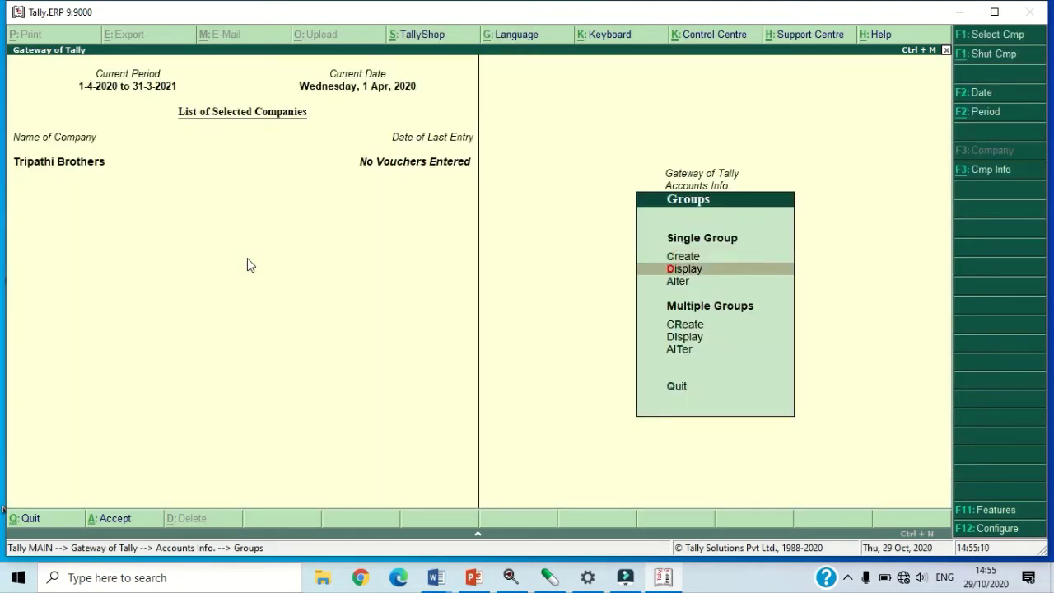
key("Return")
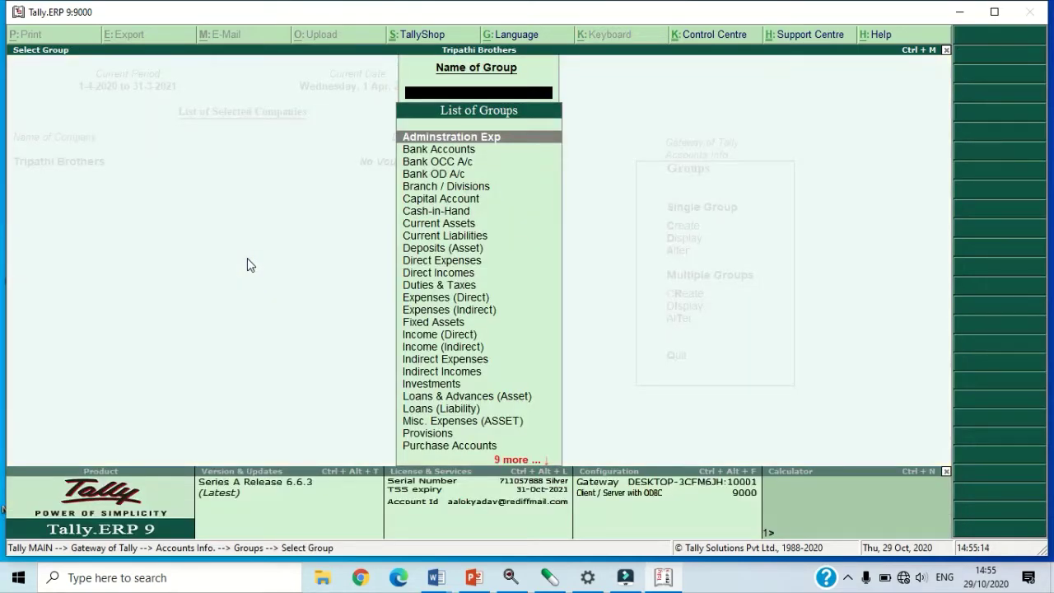
key("Return")
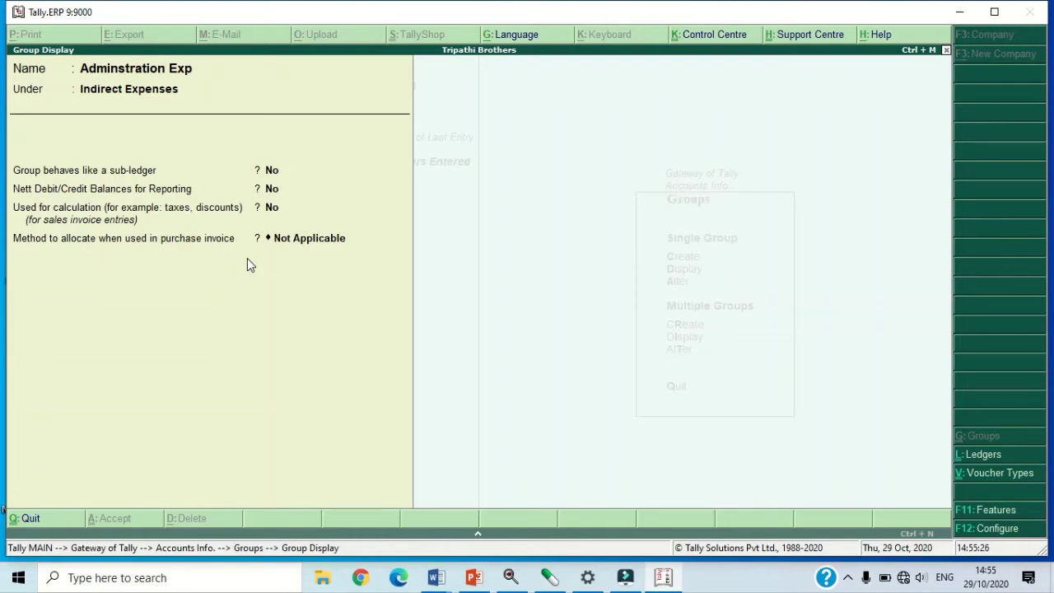
key("Page_Down")
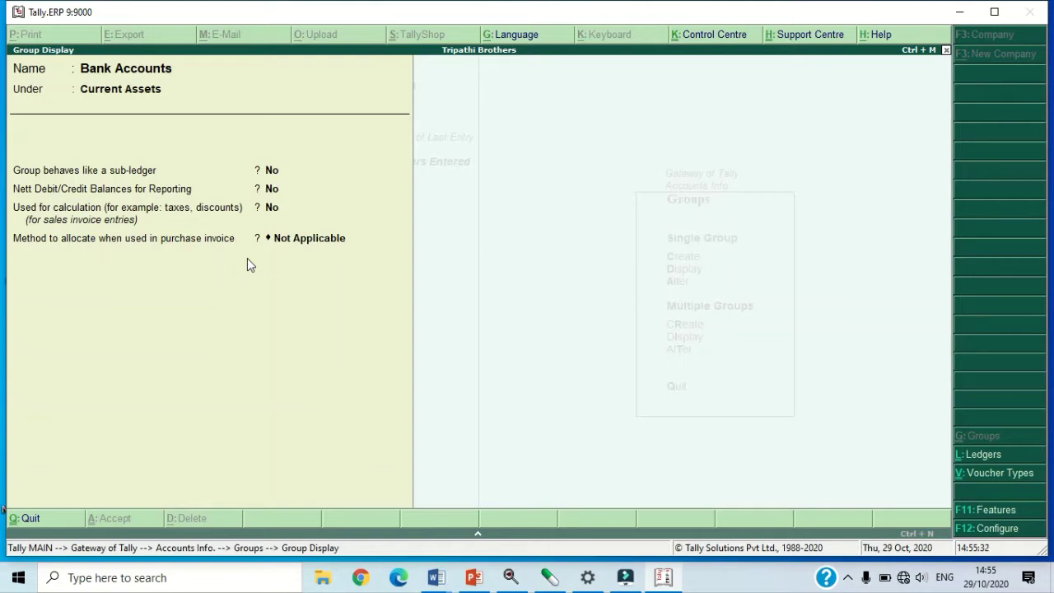
key("Page_Down")
key("Page_Down")
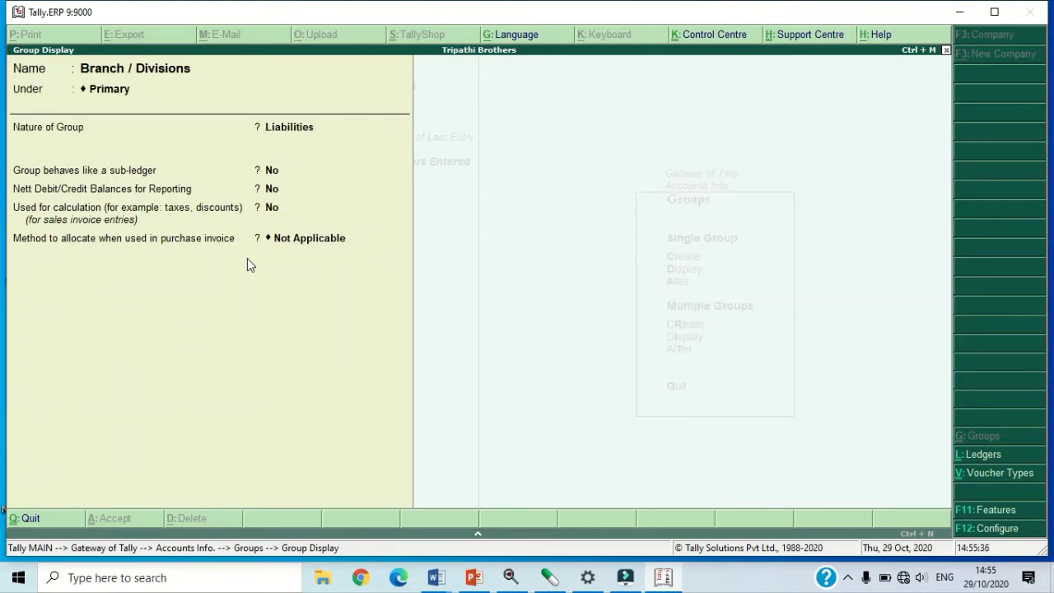
key("Page_Down")
key("Page_Down")
key("Page_Down")
key("Page_Down")
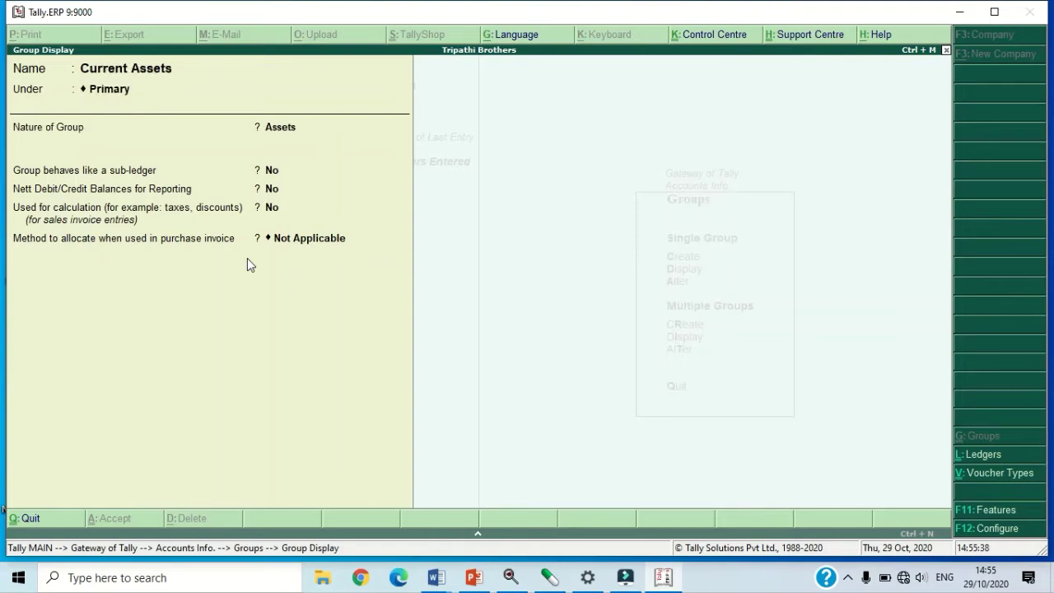
key("Page_Down")
key("Page_Down")
key("Page_Down")
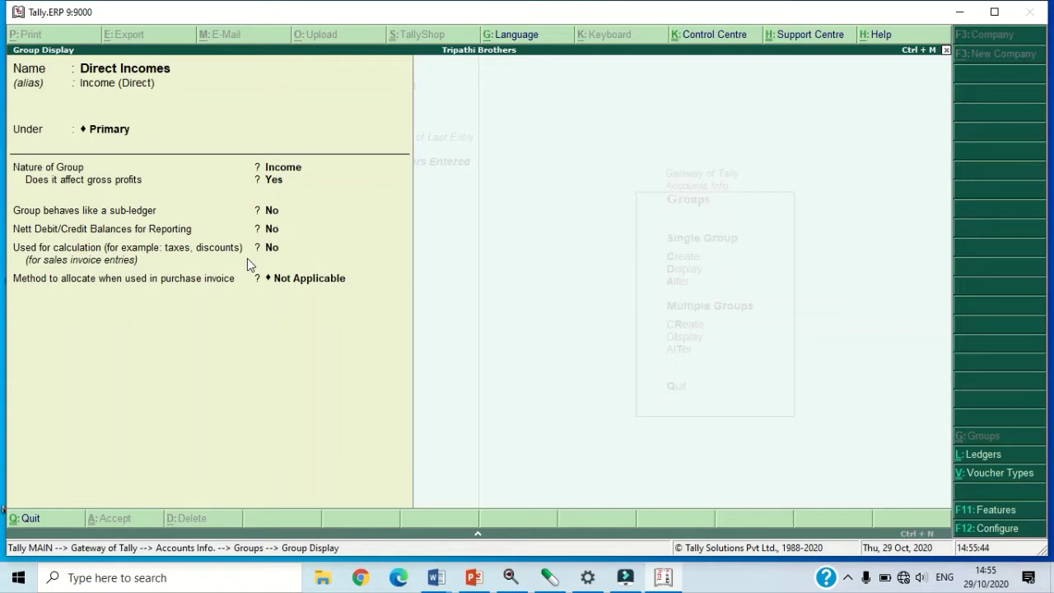
Step: Review the parent and nature of the groups from Deposits (Asset) through Fixed Assets, and return to the Gateway of Tally
key("Page_Up")
key("Page_Up")
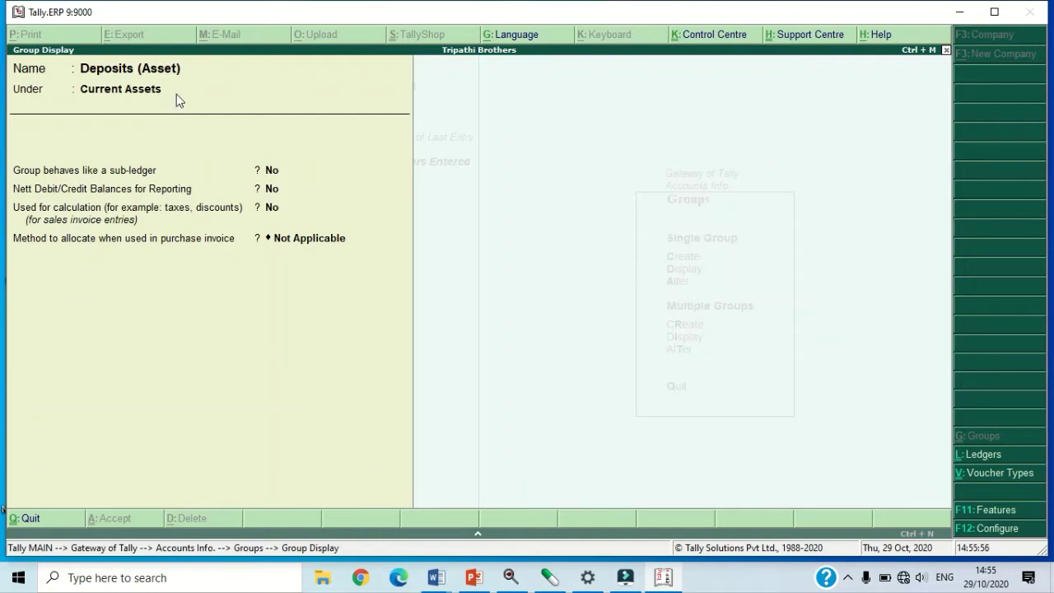
key("Page_Down")
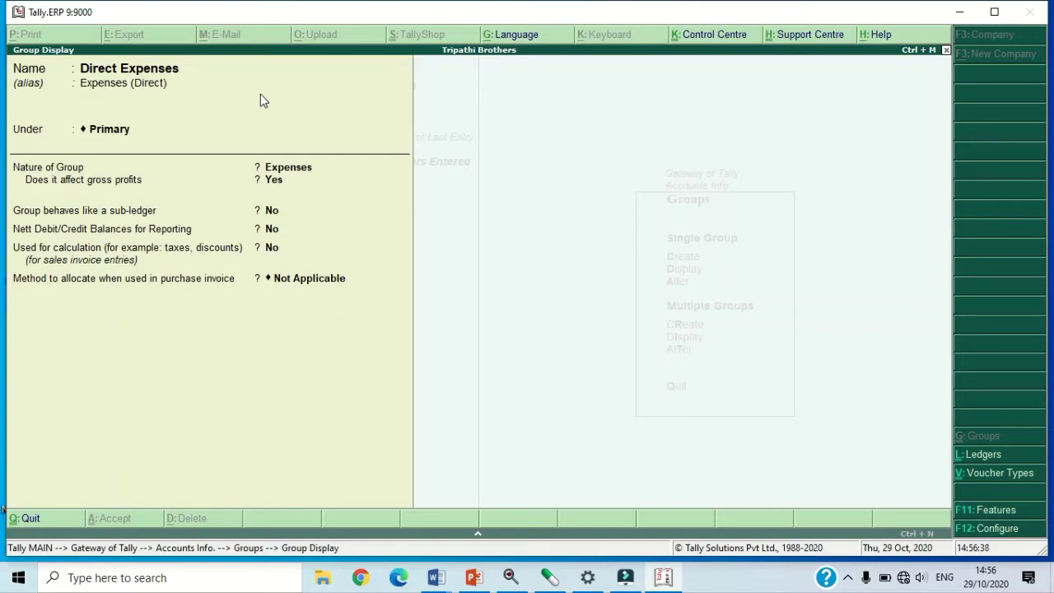
key("Page_Down")
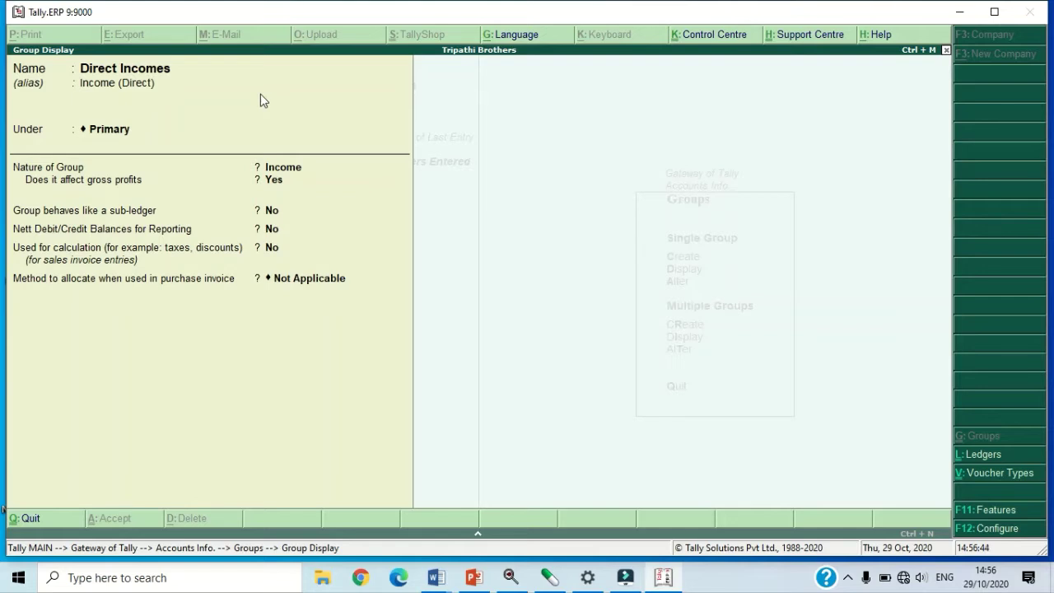
key("Page_Down")
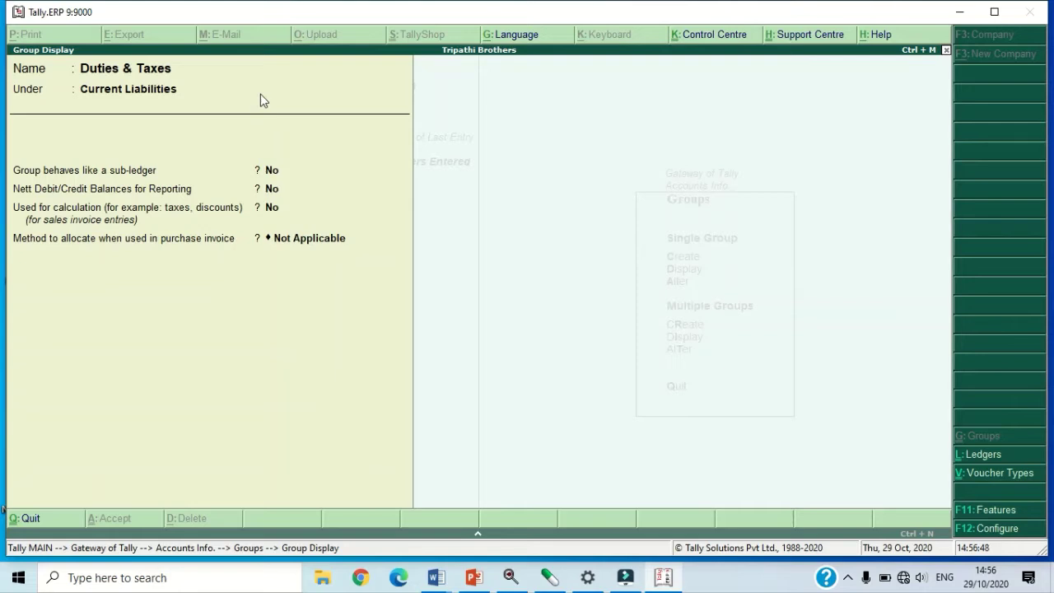
key("Page_Down")
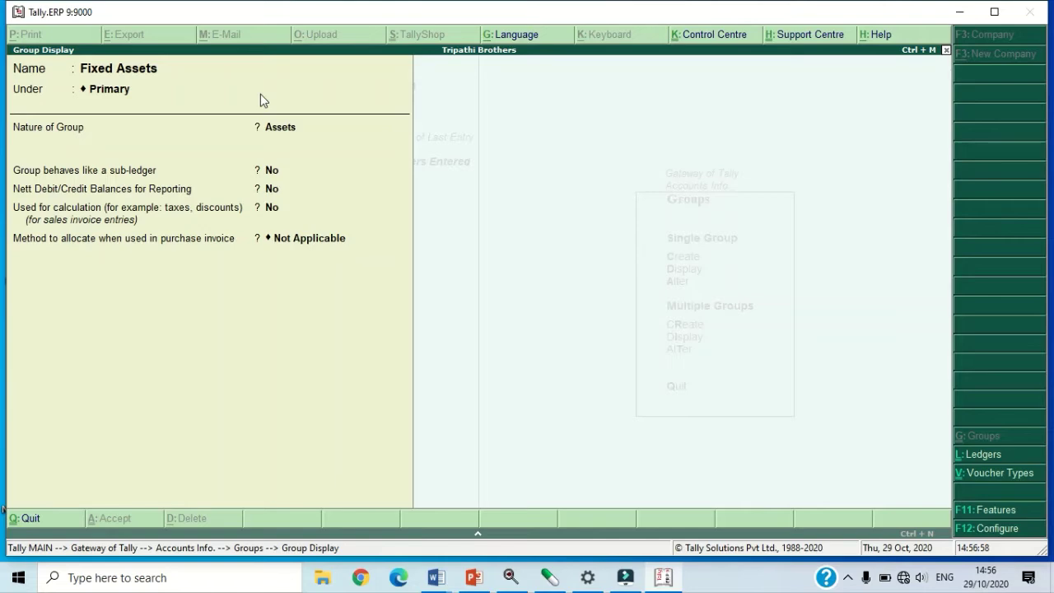
key("Escape")
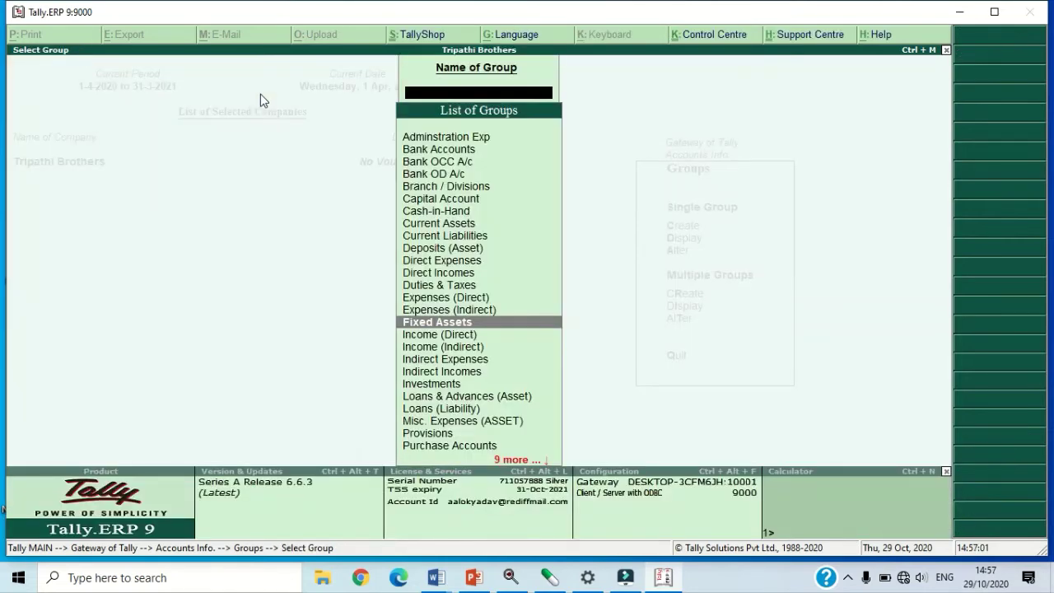
key("Escape")
key("Escape")
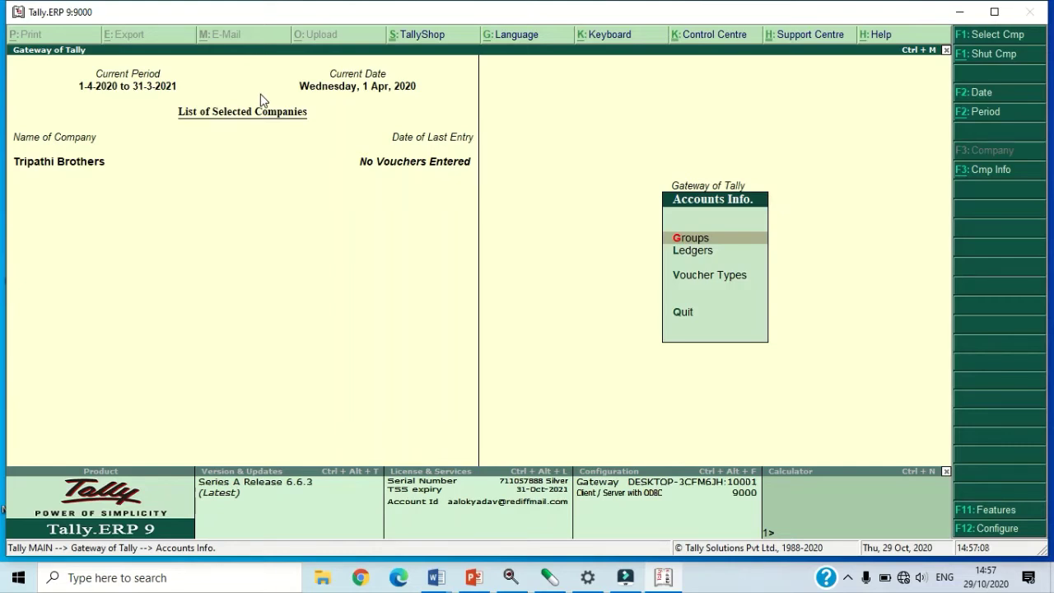
key("Escape")
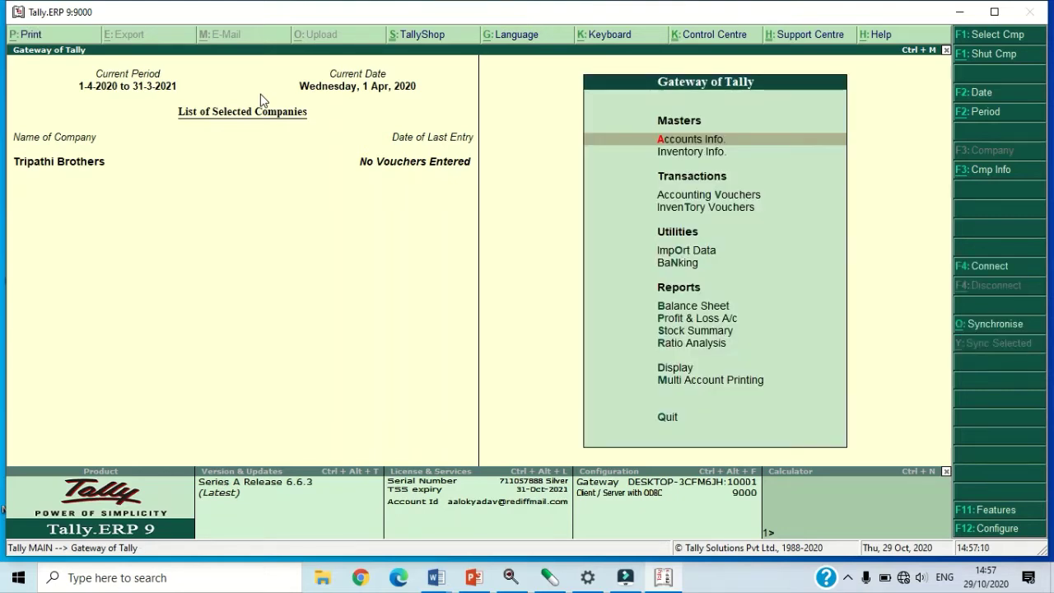
Step: Alter the Adminstration Exp group, renaming it Admin Exp, and save the change
key("Return")
key("Return")
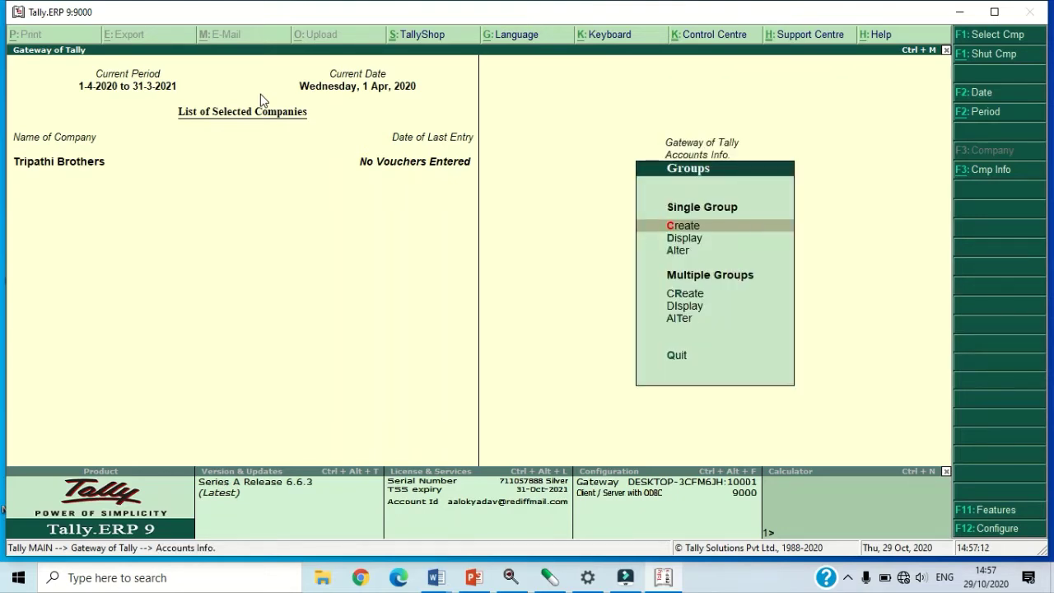
key("a")
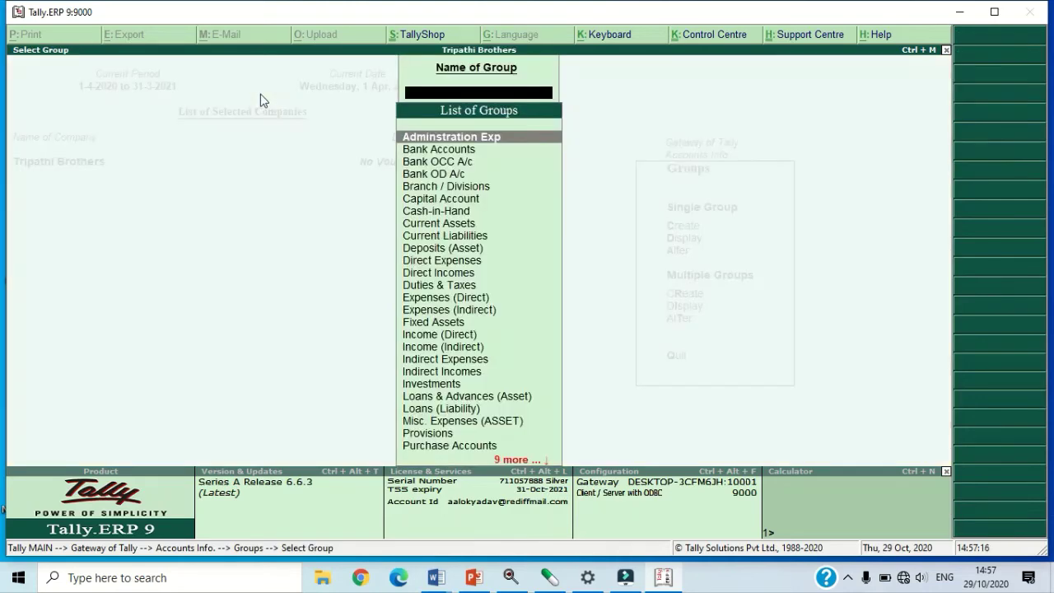
key("Return")
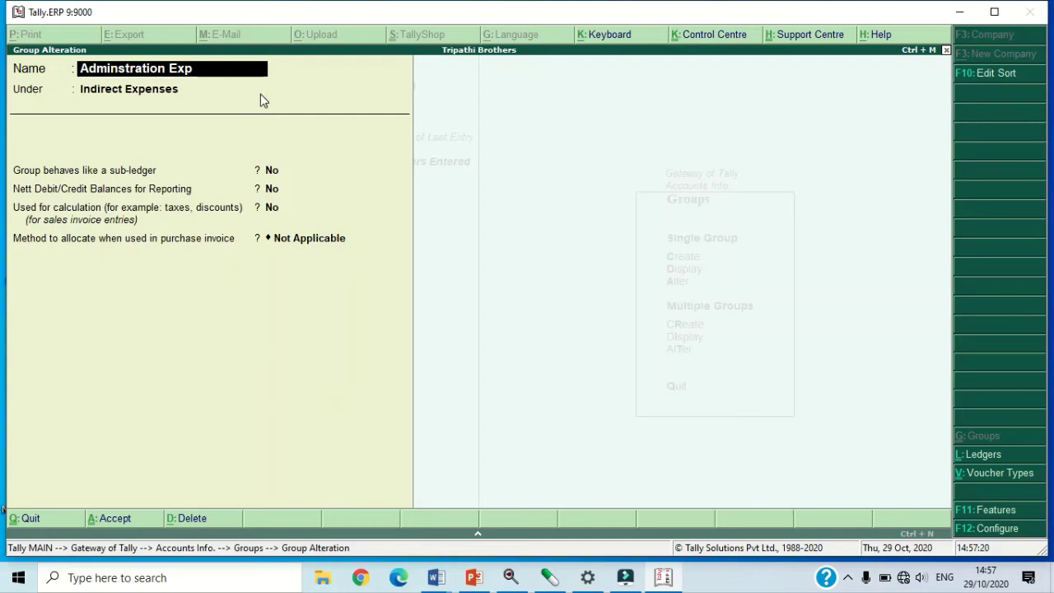
type("Admin")
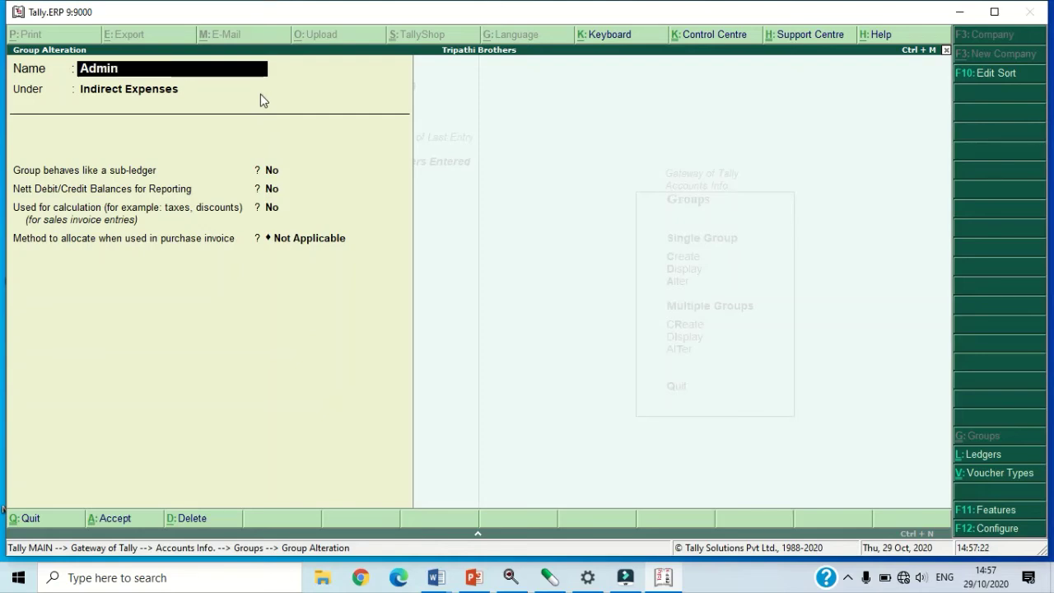
type(" Exp")
key("Return")
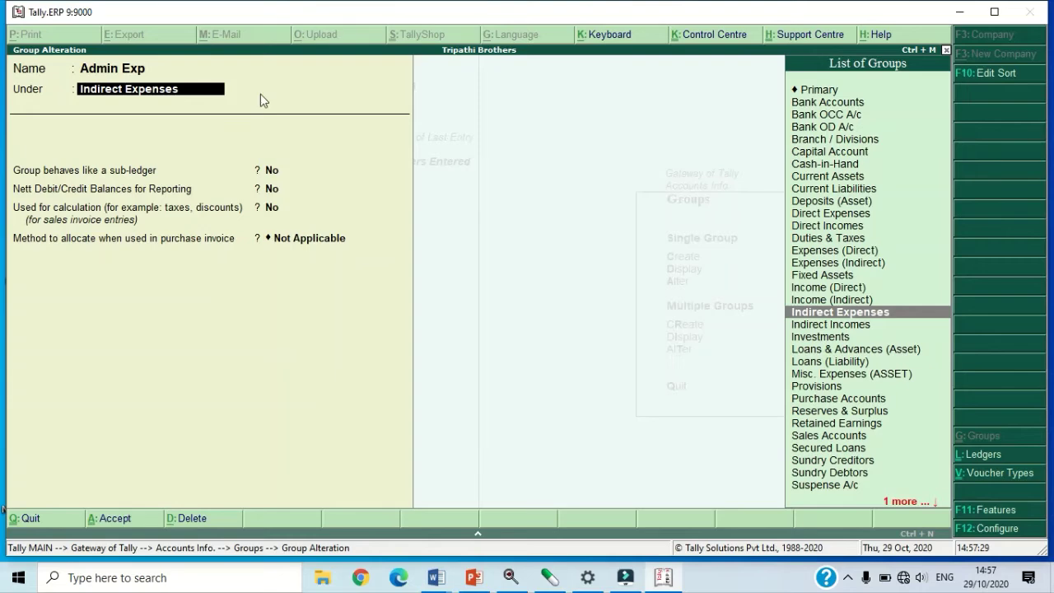
key("Escape")
key("y")
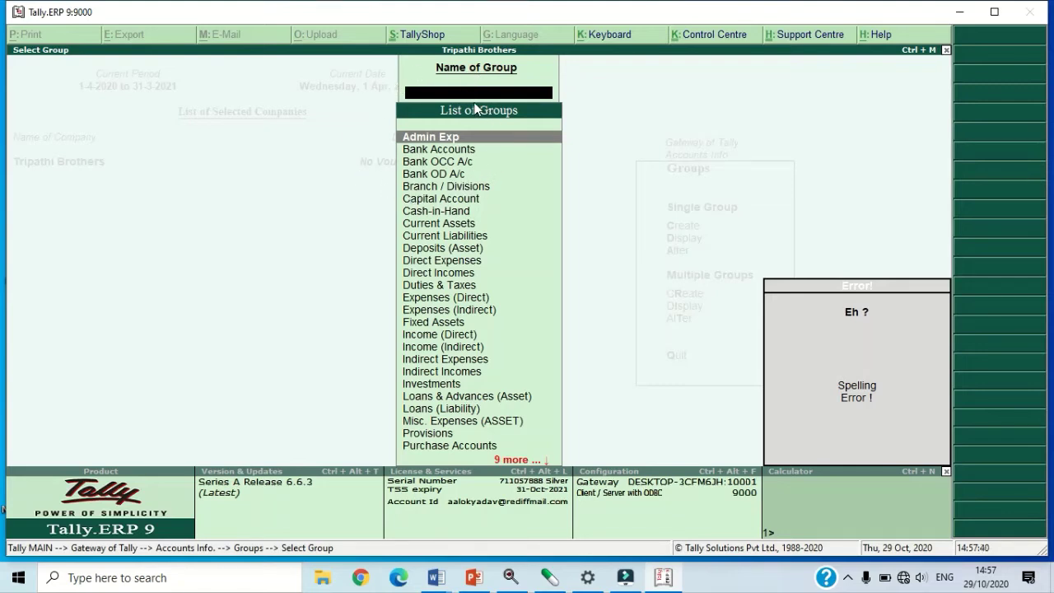
key("Escape")
key("Escape")
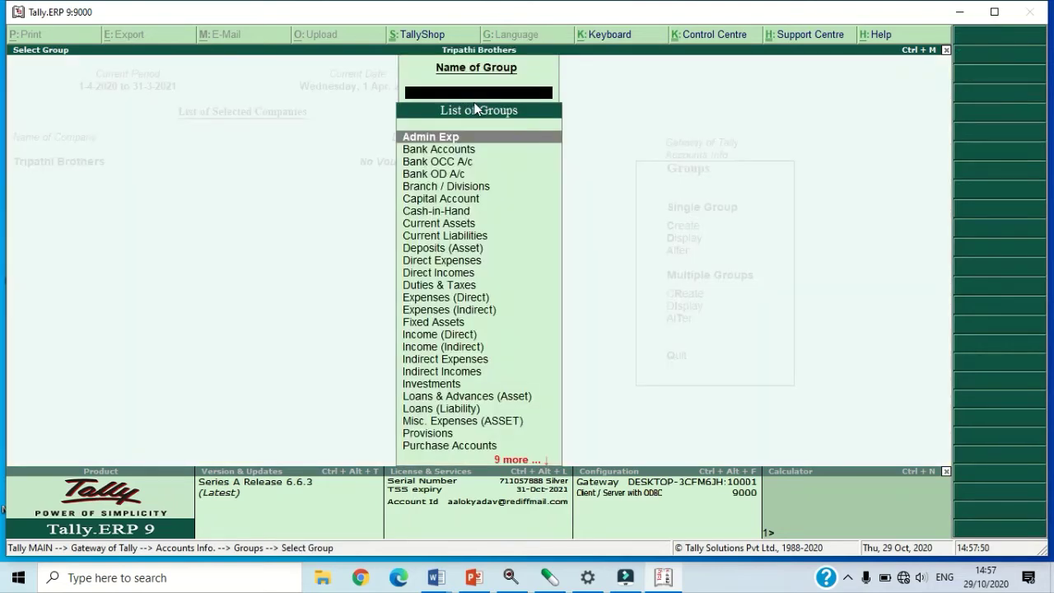
Step: Open the Admin Exp group for alteration and delete it
key("Return")
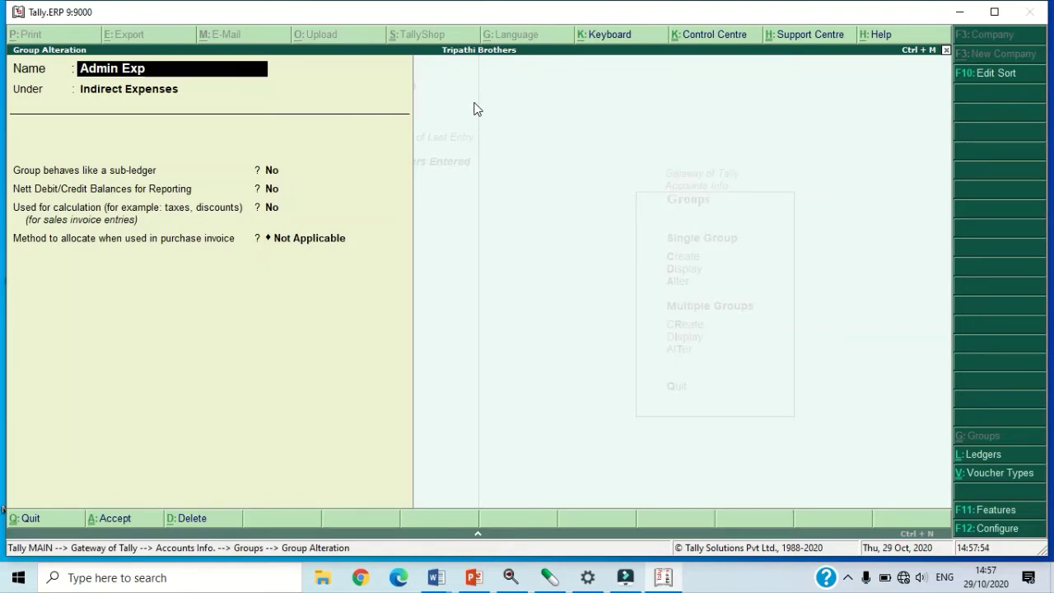
key("alt+d")
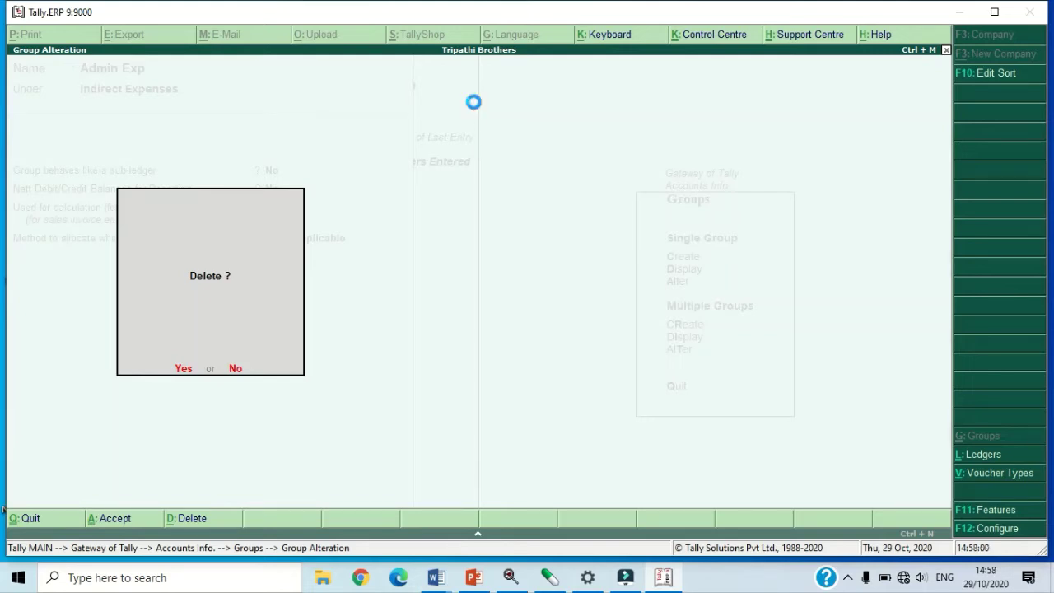
key("y")
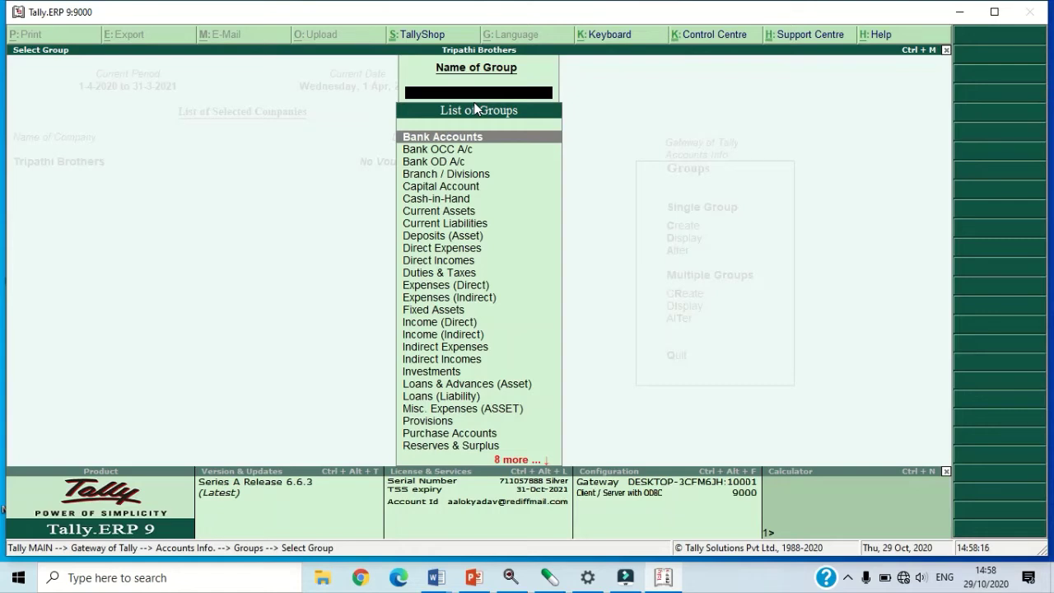
Step: Open the predefined Bank OCC A/c group for alteration to examine whether it can be deleted, and return to the group options
key("Down")
key("Return")
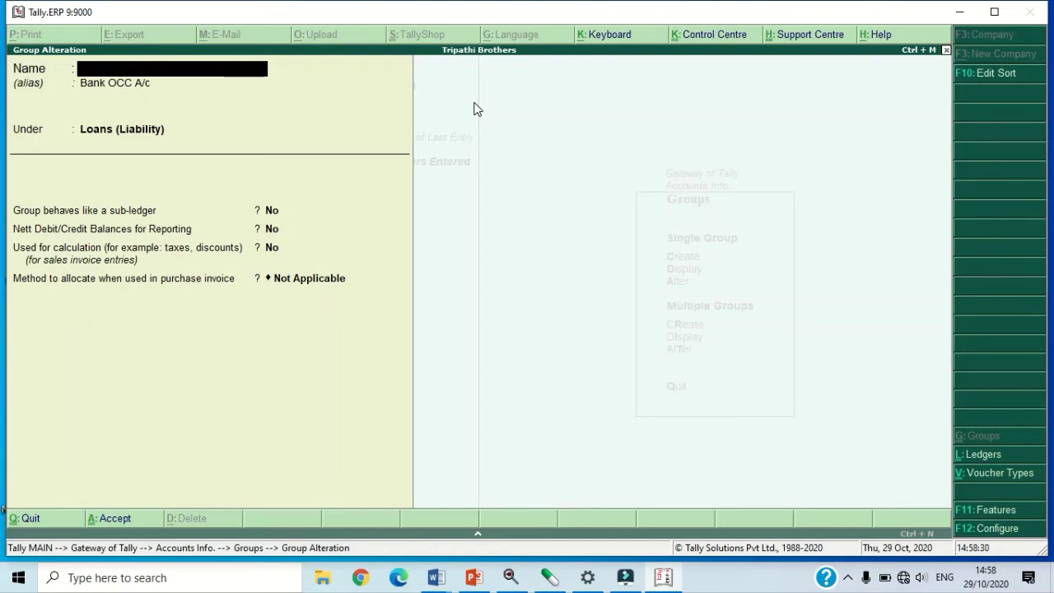
key("Escape")
key("y")
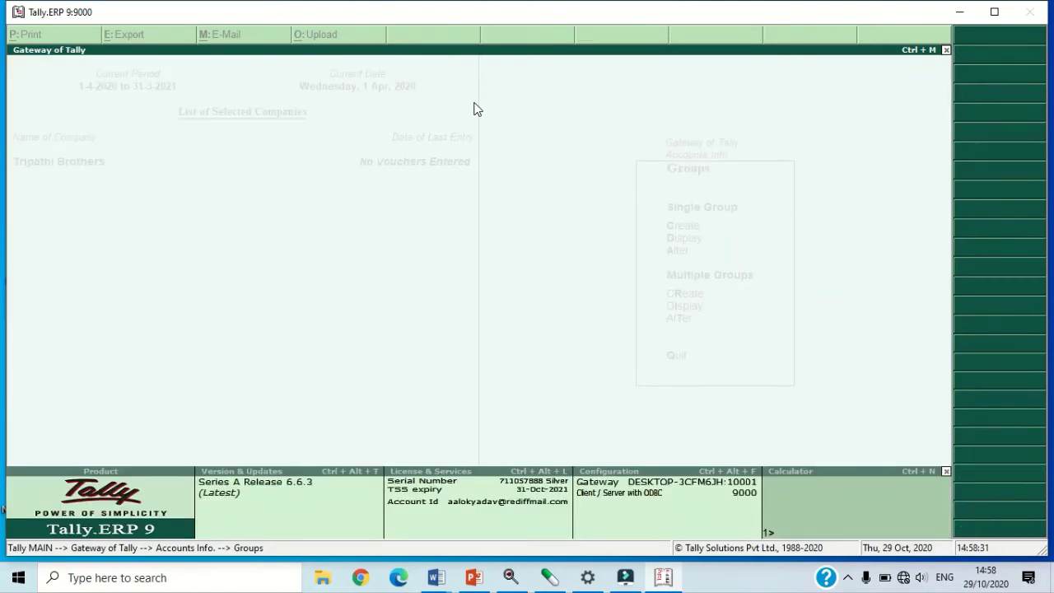
key("a")
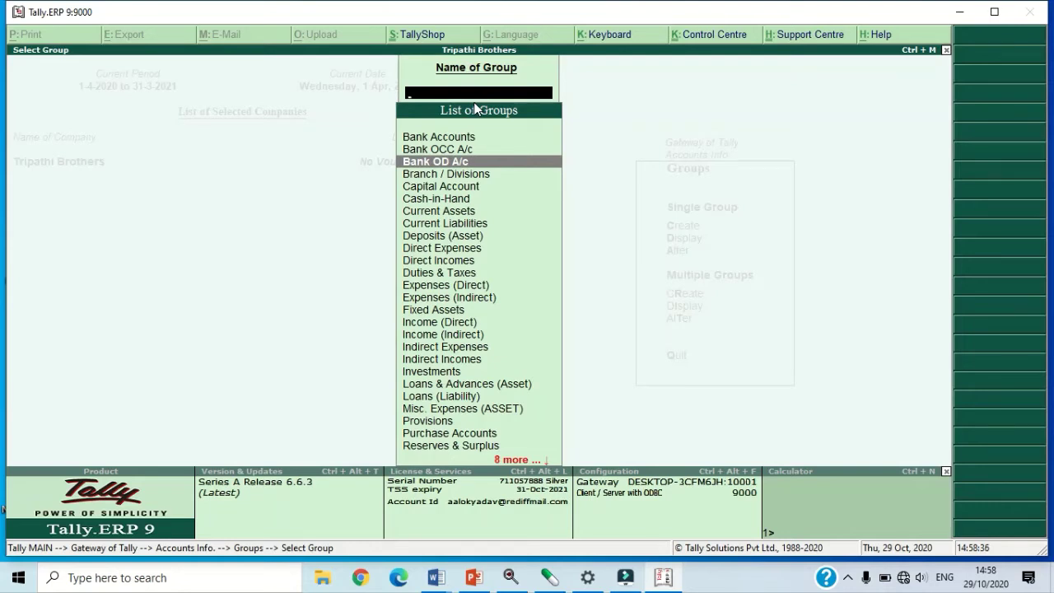
key("Escape")
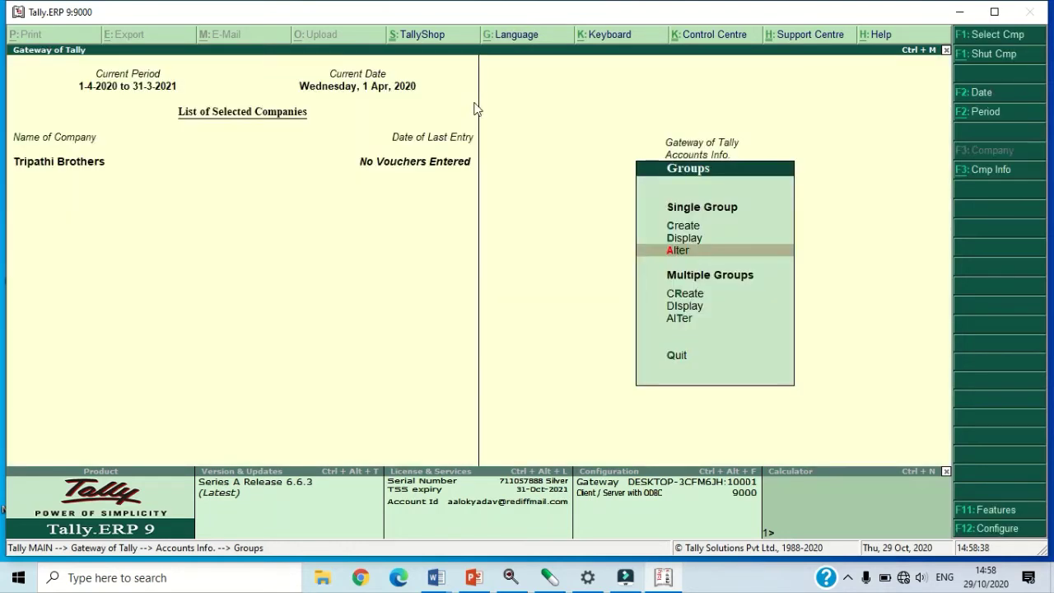
Step: Start creating multiple groups and set Sundry Debtors as their parent group
key("Down")
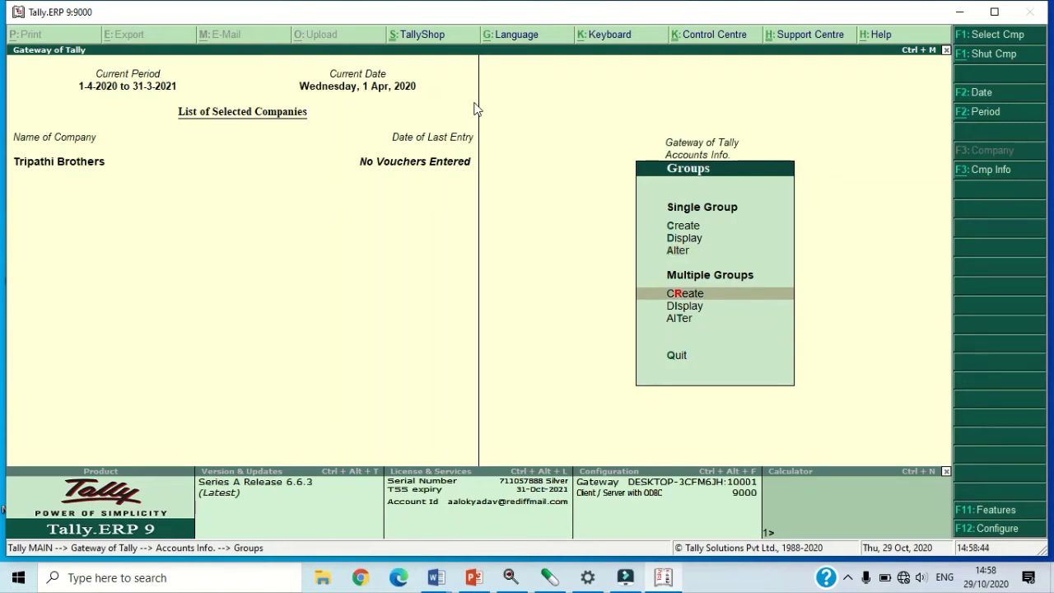
key("Return")
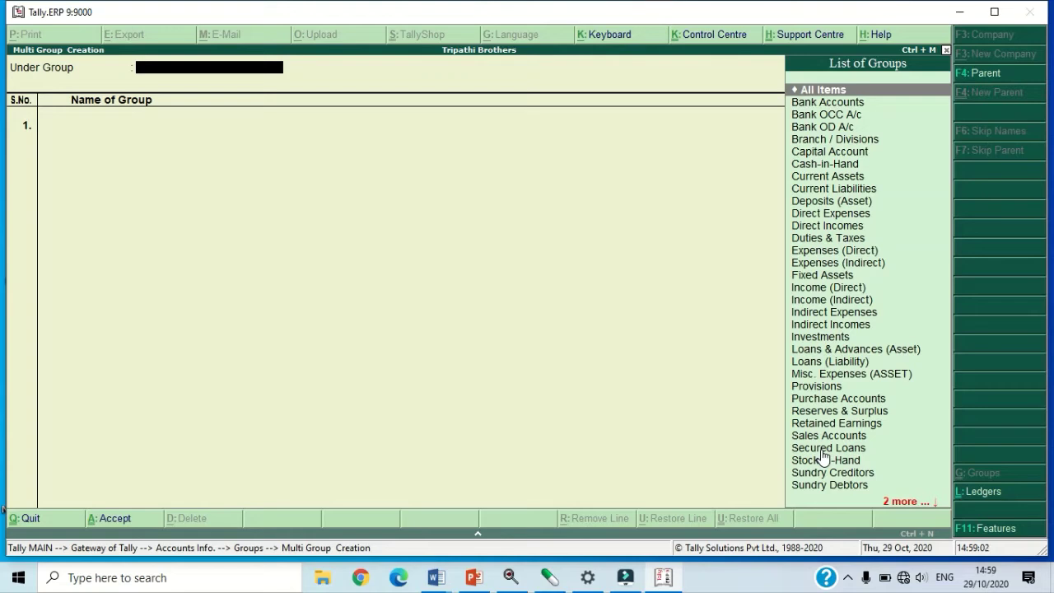
key("Down")
key("Down")
key("Down")
key("Down")
key("Down")
key("Down")
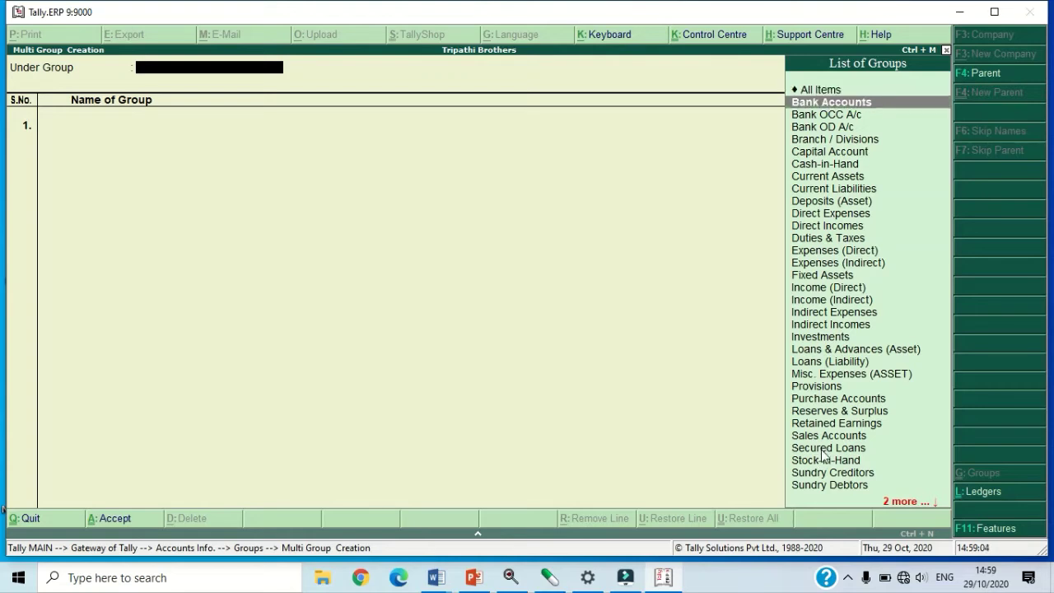
key("Down")
key("Down")
key("Down")
key("Down")
key("Down")
key("Down")
key("Down")
key("Down")
key("Down")
key("Down")
key("Down")
key("Down")
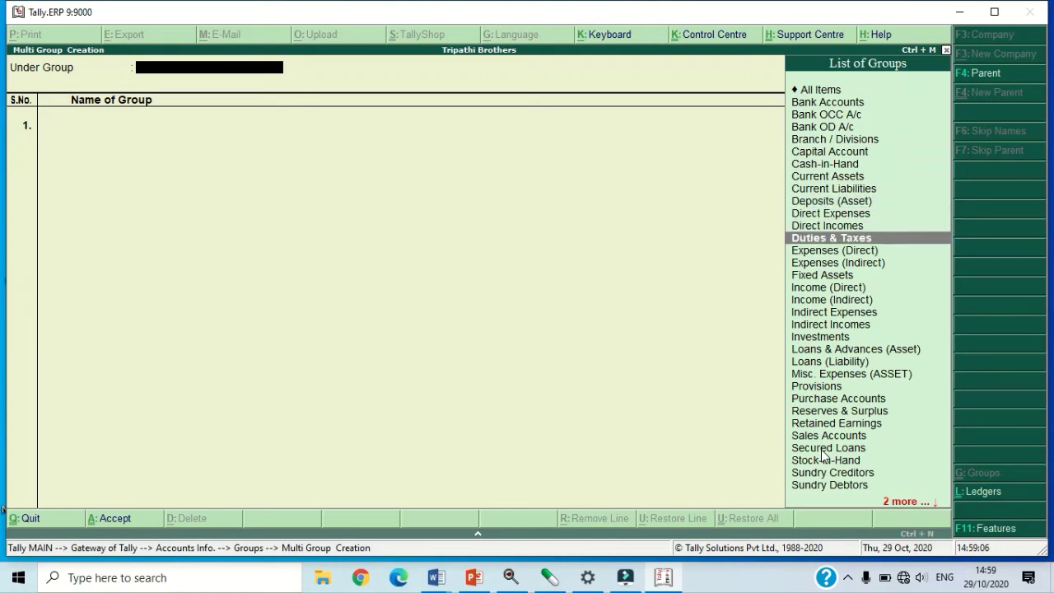
key("Down")
key("Down")
key("Down")
key("Down")
key("Down")
key("Down")
key("Down")
key("Down")
key("Down")
key("Down")
key("Down")
key("Down")
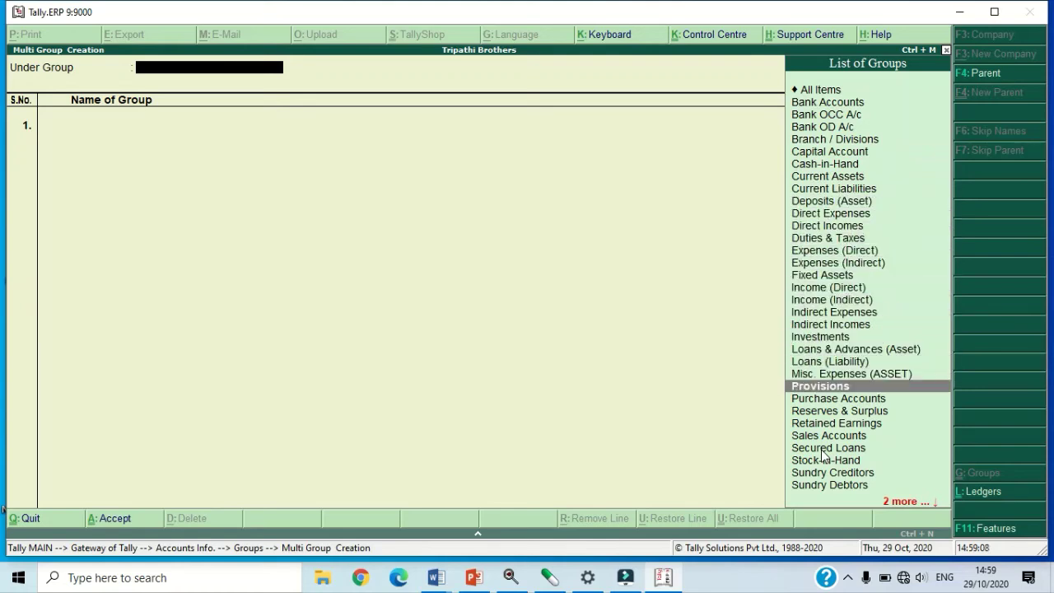
key("Down")
key("Down")
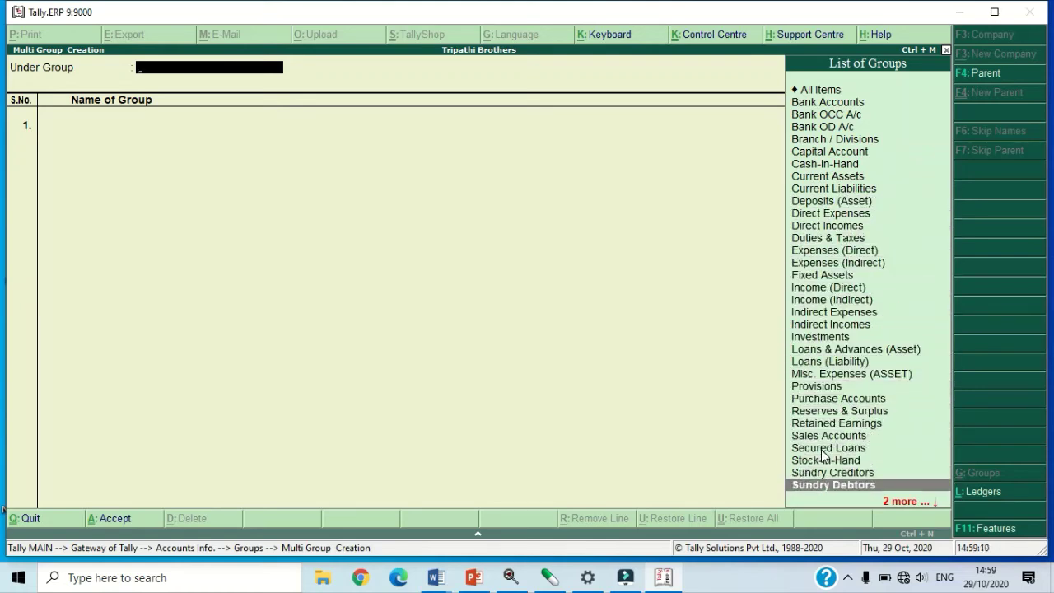
key("Return")
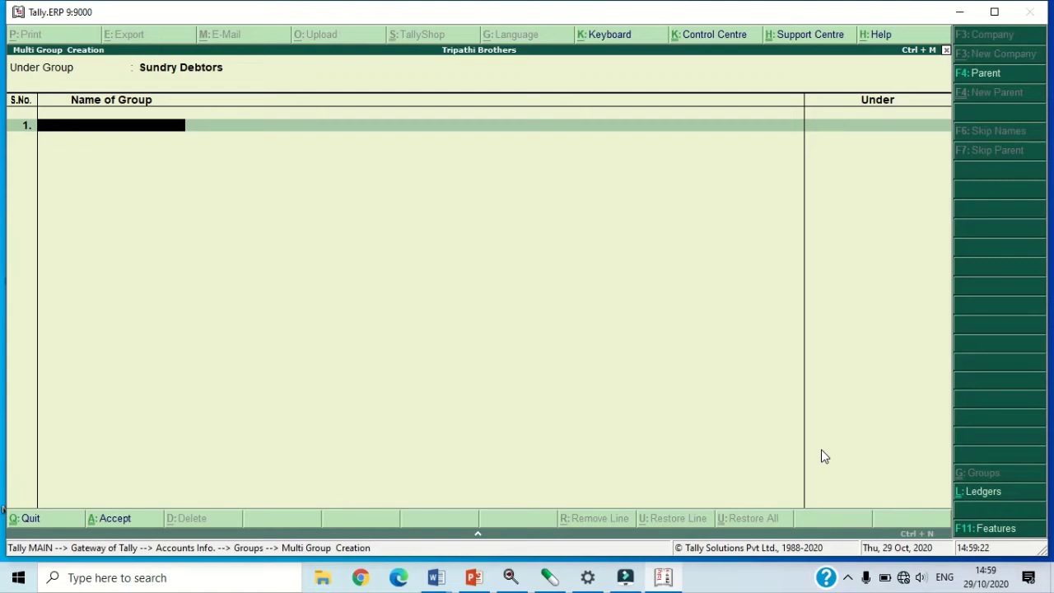
Step: Enter Panna Debtors as the first new group under Sundry Debtors
type("Pan")
type("na")
type(" Be")
type("bor")
key("BackSpace")
key("BackSpace")
key("BackSpace")
key("BackSpace")
type("Debtors")
key("Return")
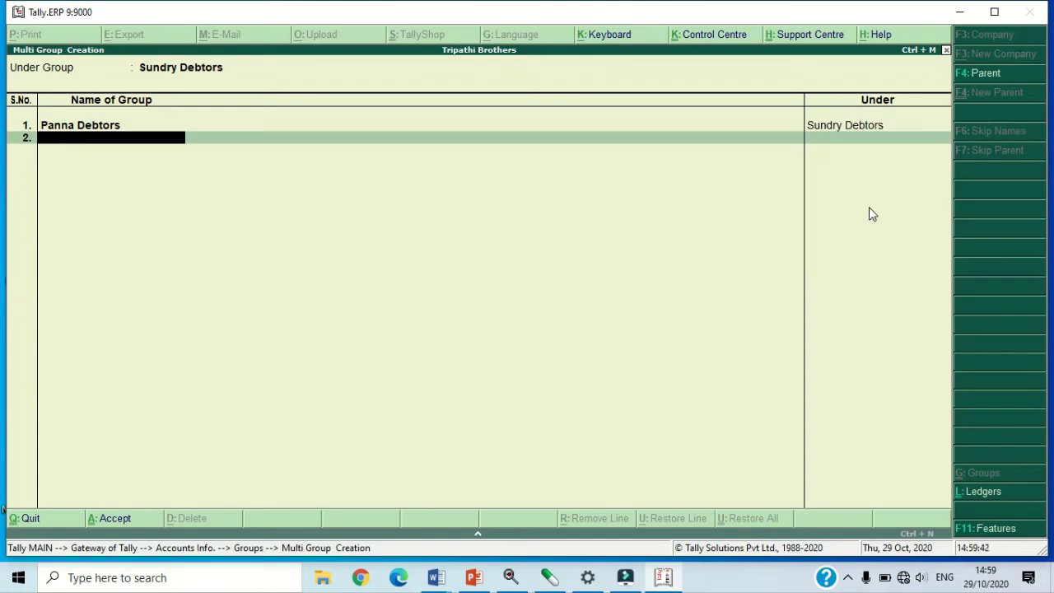
Step: Add Chhindwara Debtors and Narsinghpur Debtors as the second and third groups, and save the multiple group creation
type("Chhindwara Debto")
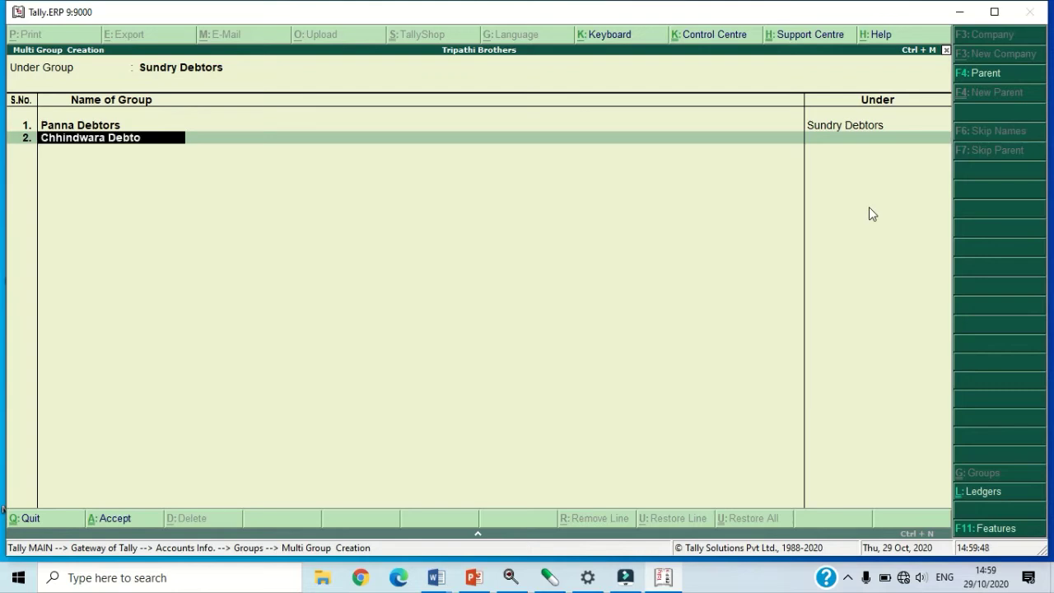
type("rs")
key("Return")
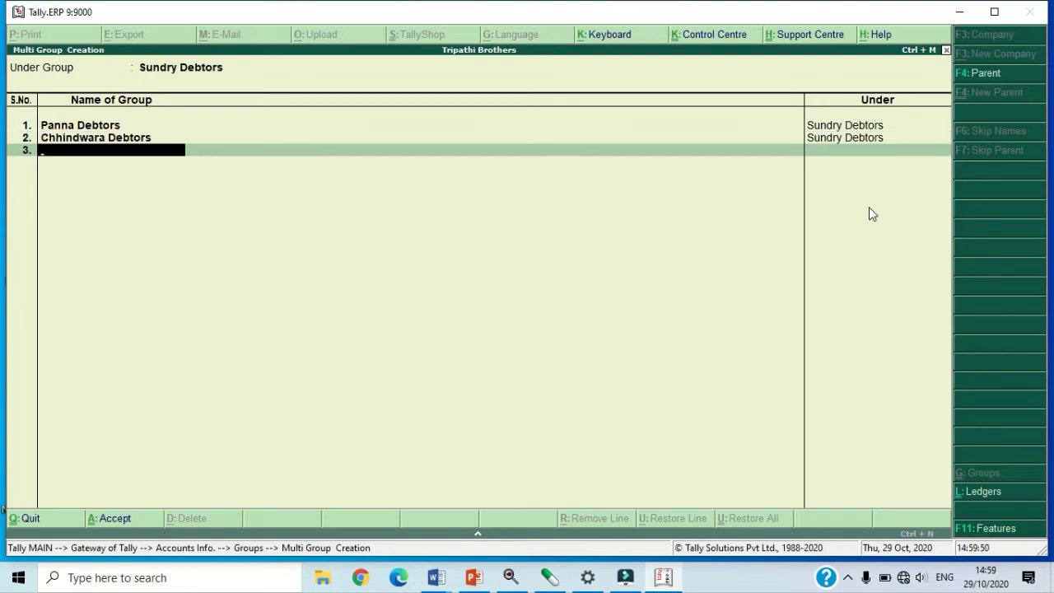
type("Narsinghpur Deb")
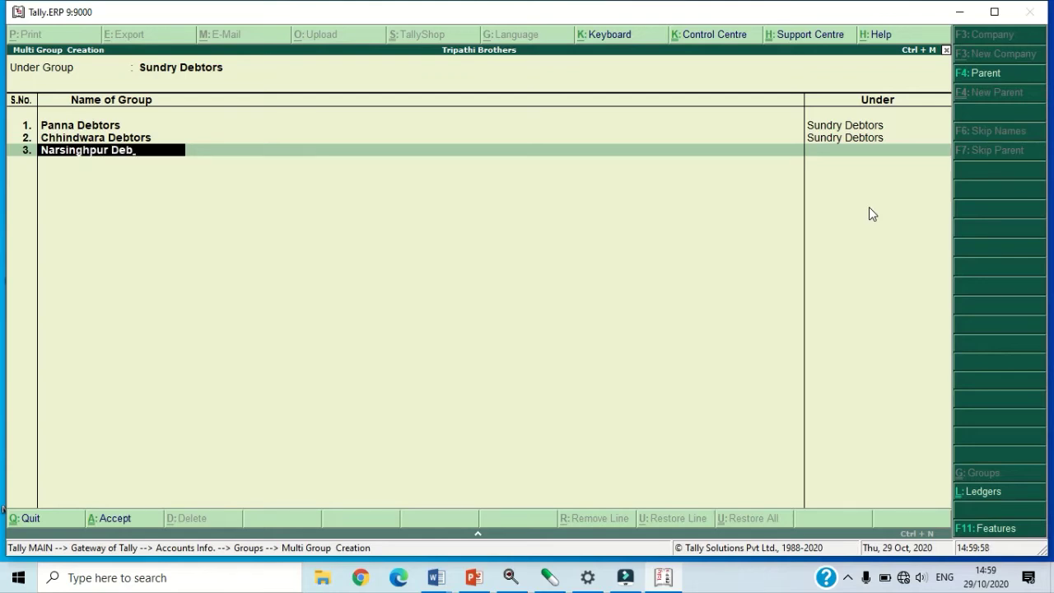
type("tors")
key("Return")
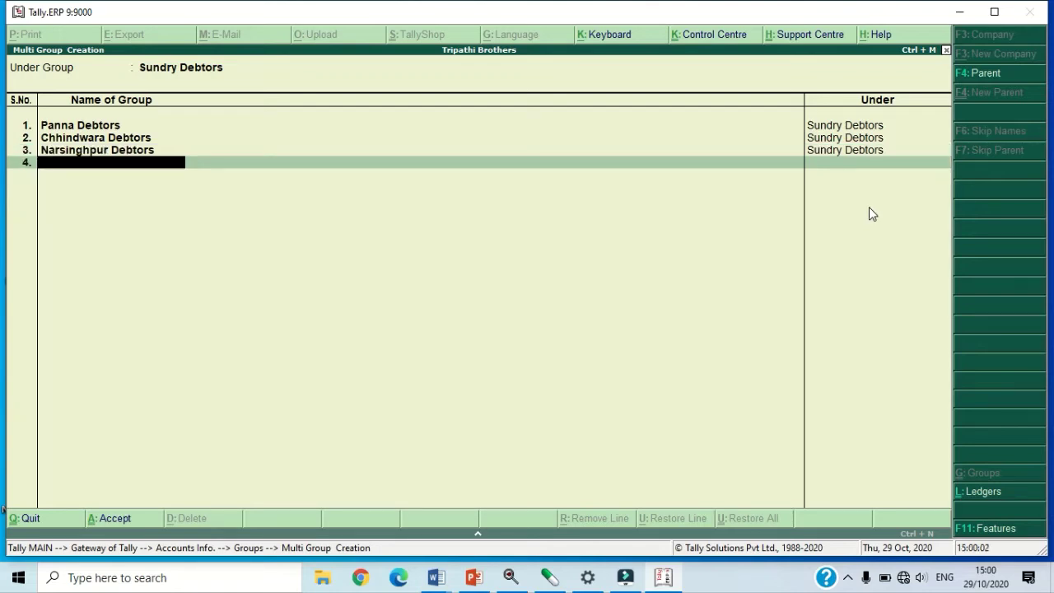
key("Return")
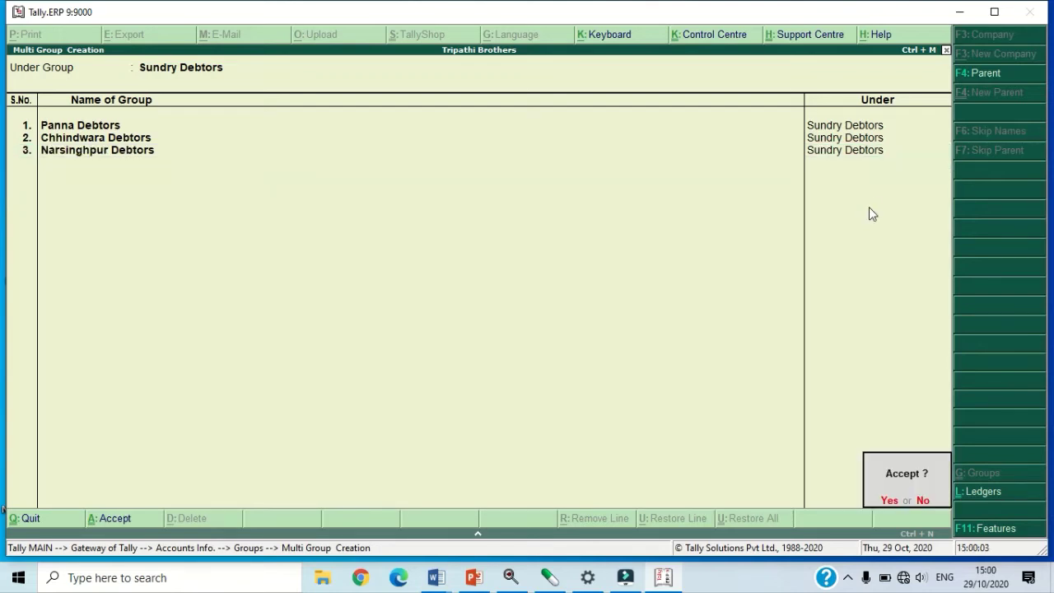
key("y")
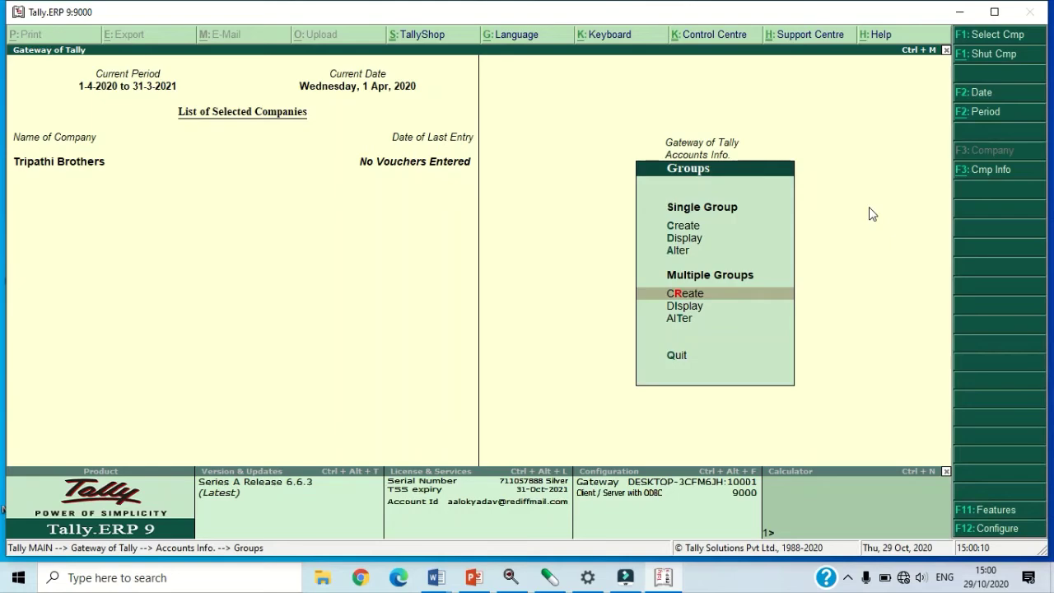
Step: Display all groups together and review their parents from Capital Account through Panna Debtors
key("Down")
key("Return")
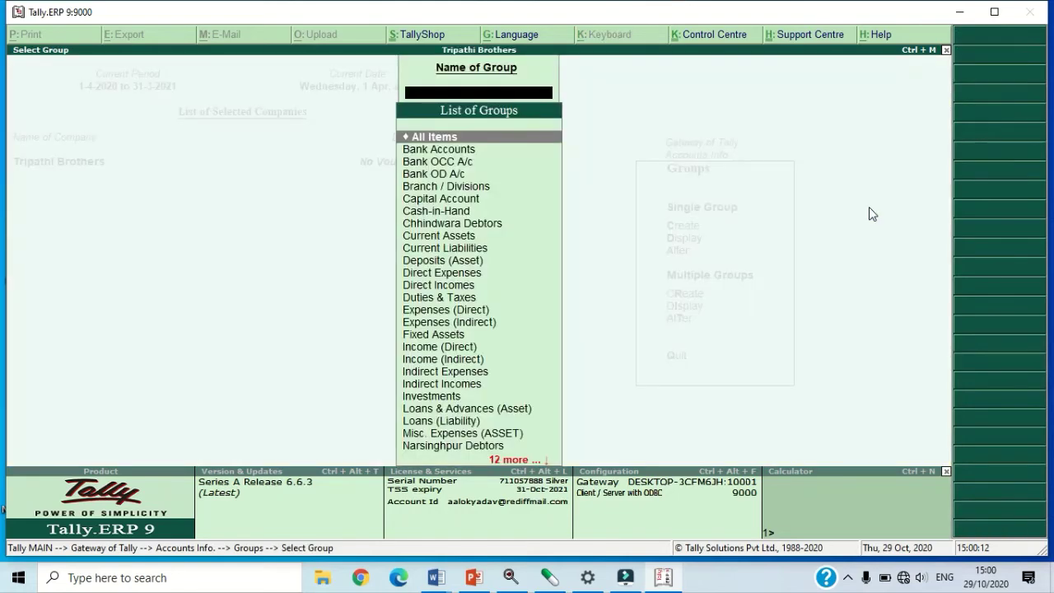
key("Return")
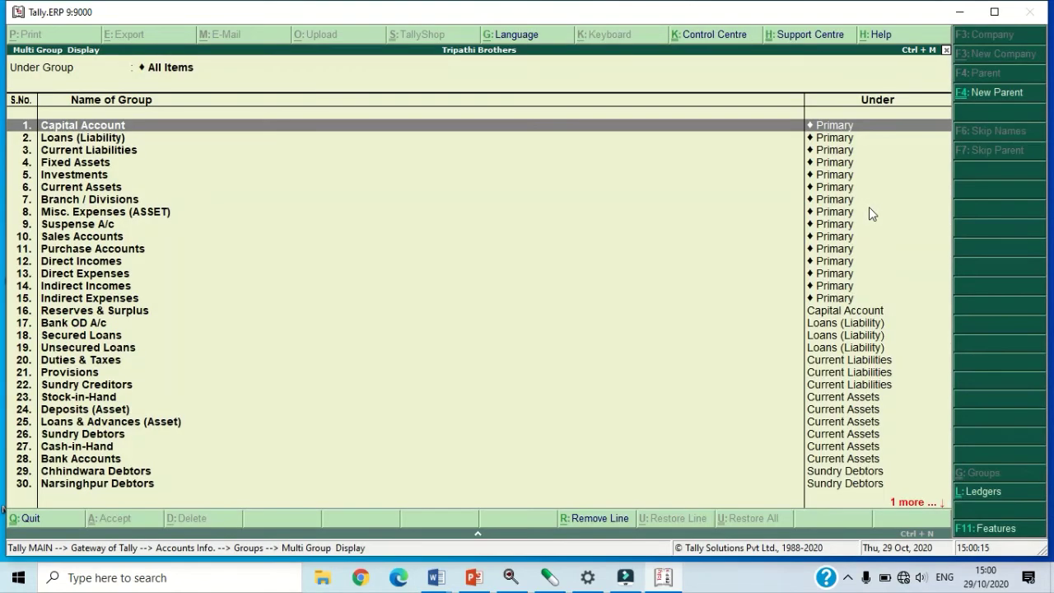
key("Down")
key("Down")
key("Down")
key("Down")
key("Down")
key("Down")
key("Down")
key("Down")
key("Down")
key("Down")
key("Down")
key("Down")
key("Down")
key("Down")
key("Down")
key("Down")
key("Down")
key("Down")
key("Down")
key("Down")
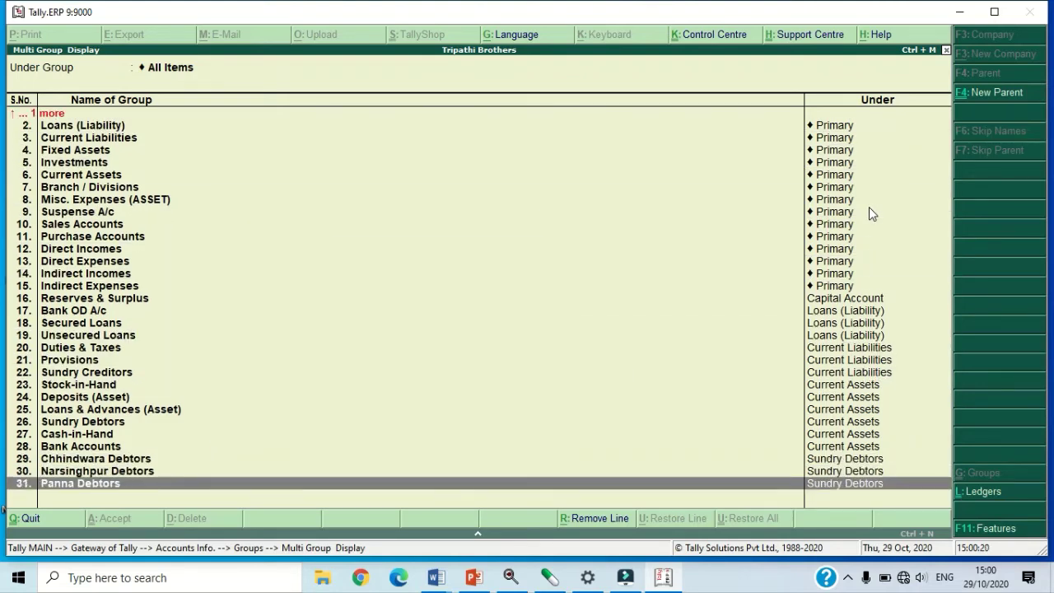
Step: Examine the parent of the Chhindwara, Narsinghpur and Panna Debtors groups, and return to the group options
key("Up")
key("Up")
key("Up")
key("Up")
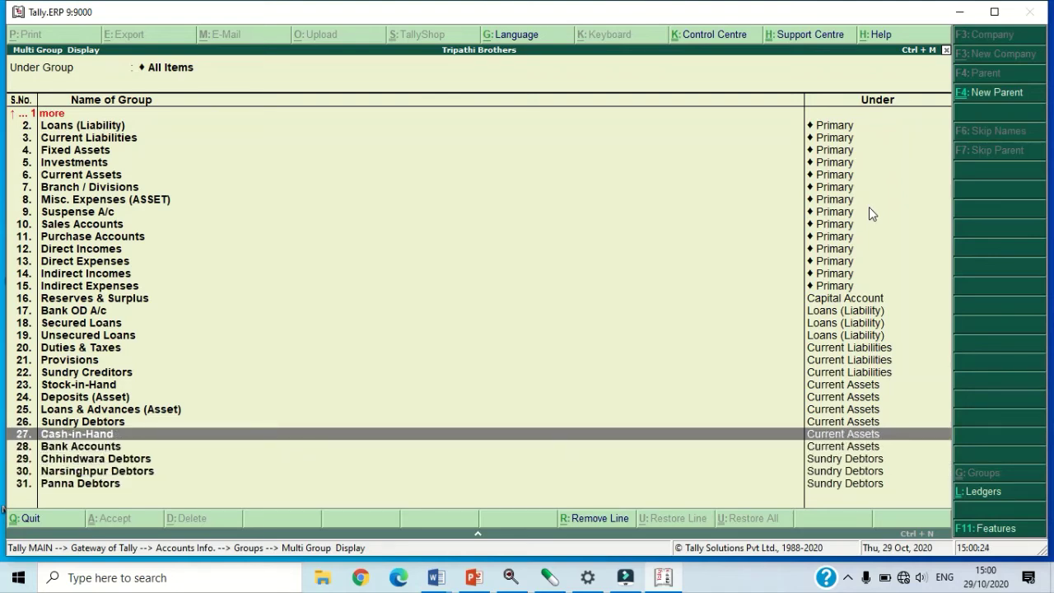
key("Down")
key("Down")
key("Down")
key("Down")
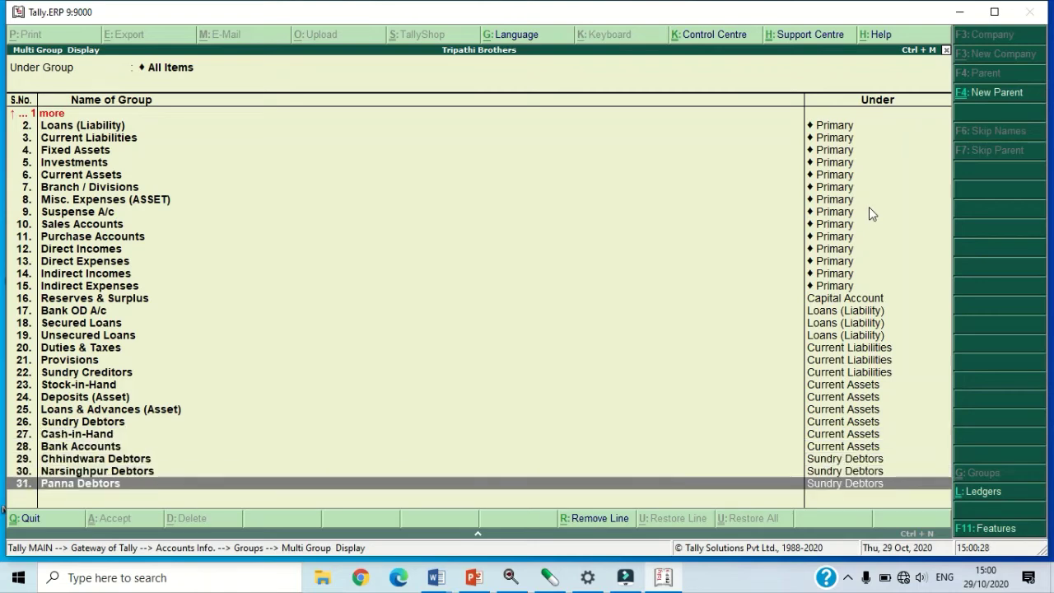
key("Up")
key("Up")
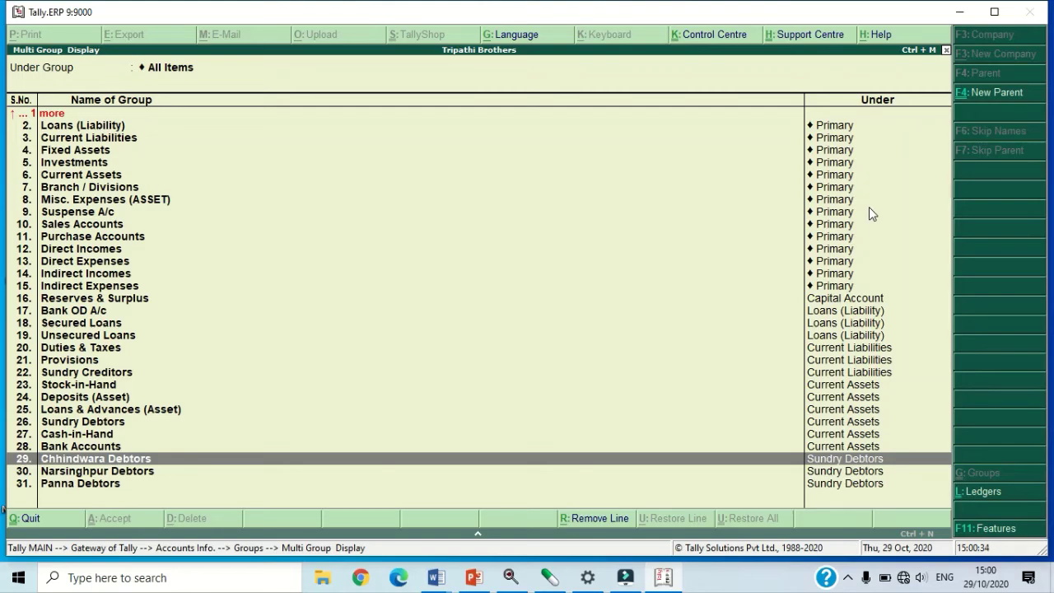
key("Escape")
key("Escape")
key("Escape")
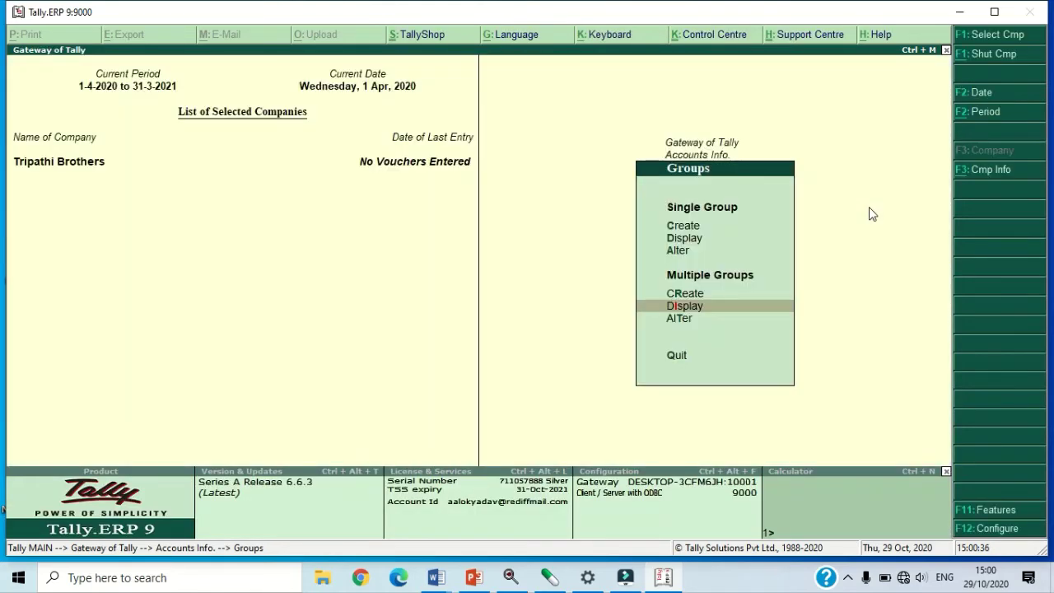
Step: Alter the groups under Sundry Debtors together, renaming Chhindwara Debtors to Bhopal Debtors, save, and return to the group options
key("Down")
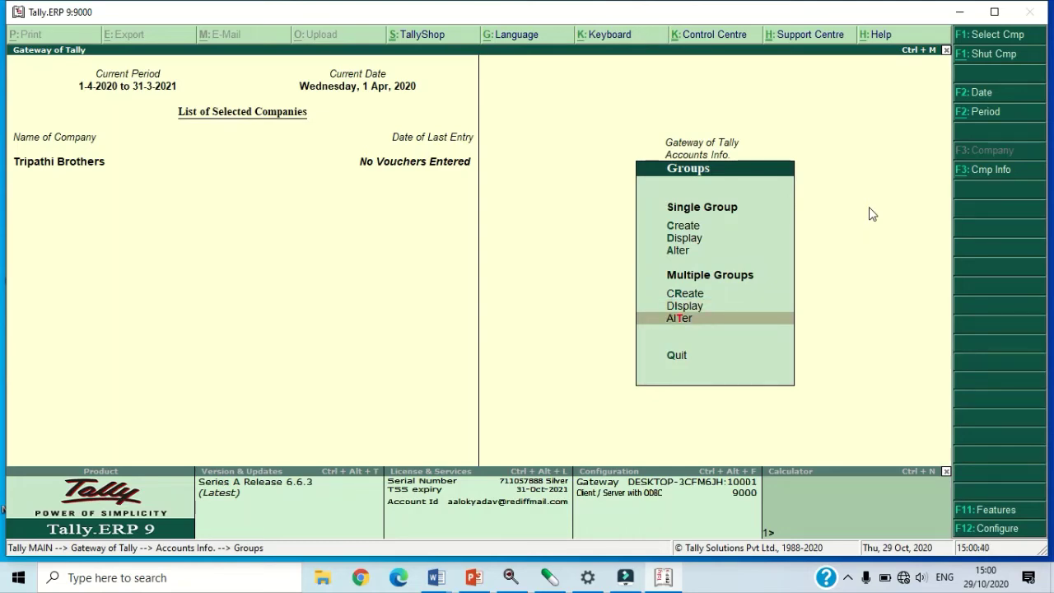
key("Return")
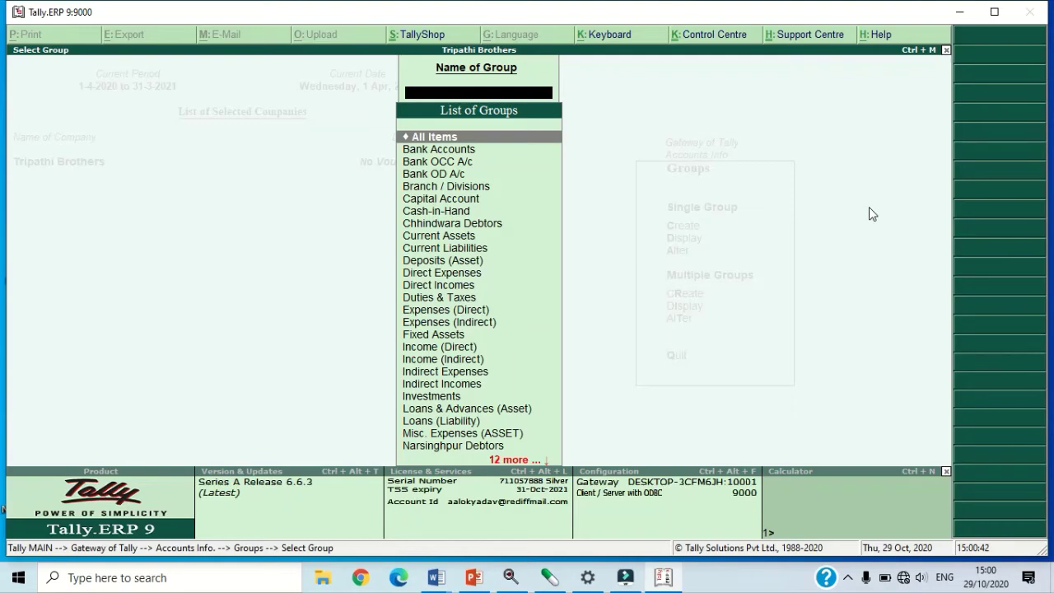
type("Su")
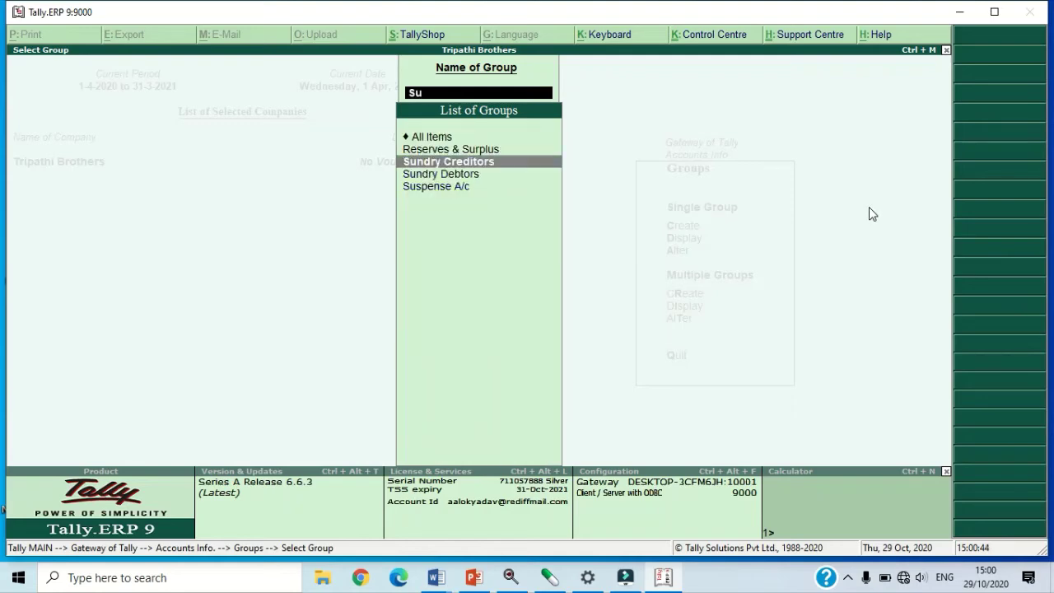
key("Down")
key("Return")
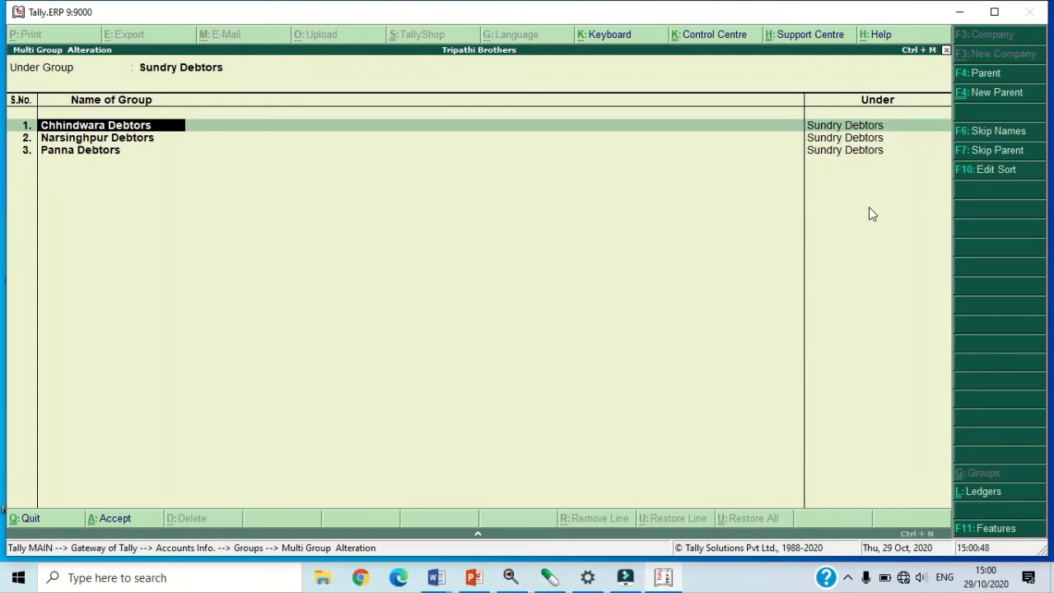
type("Bh")
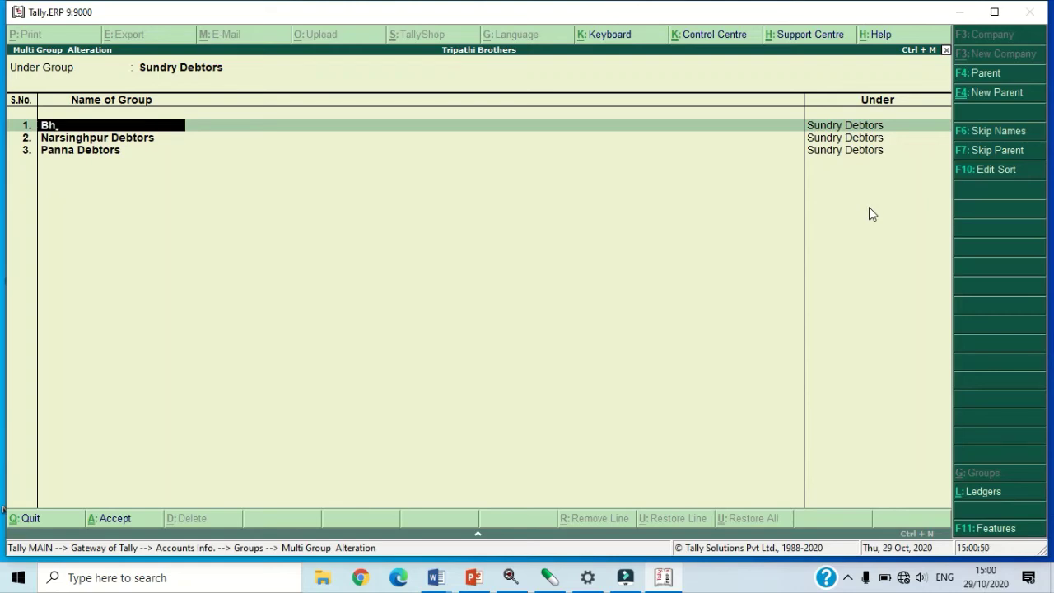
type("opal Debtors")
key("Return")
key("Return")
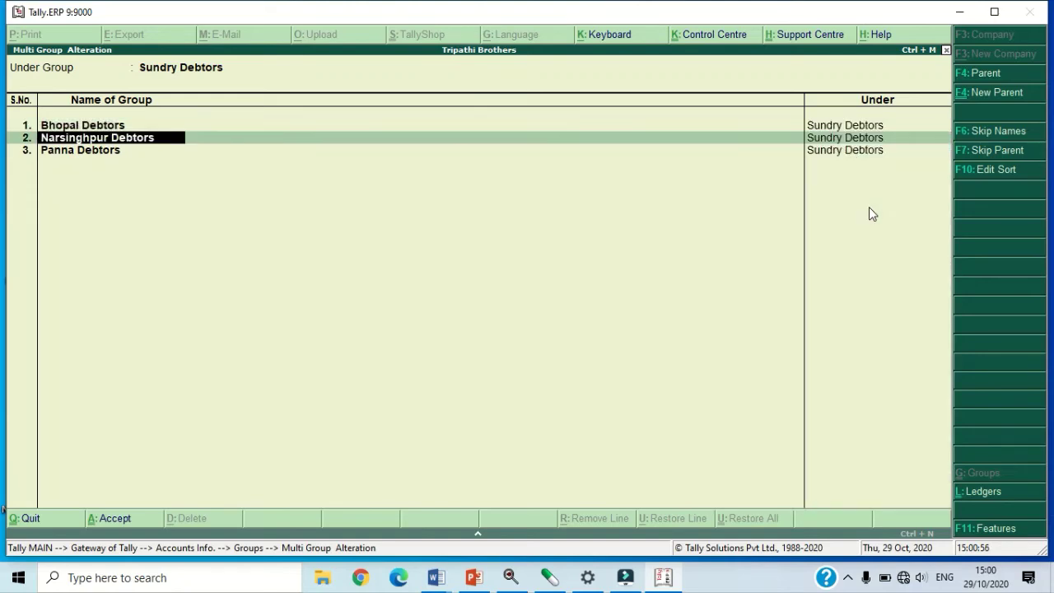
key("Return")
key("Return")
key("Return")
key("Return")
key("Return")
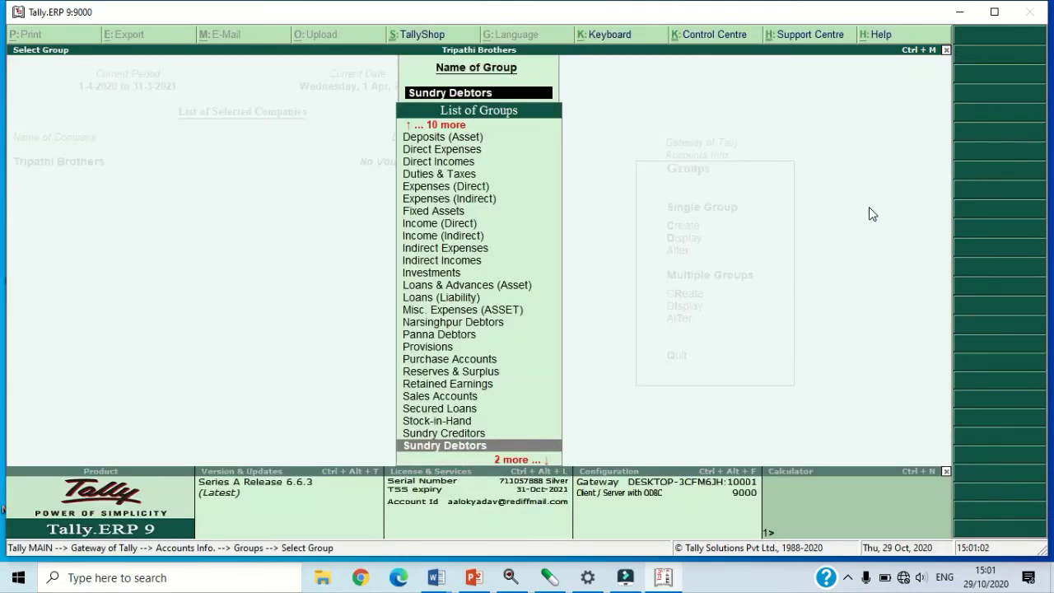
key("Escape")
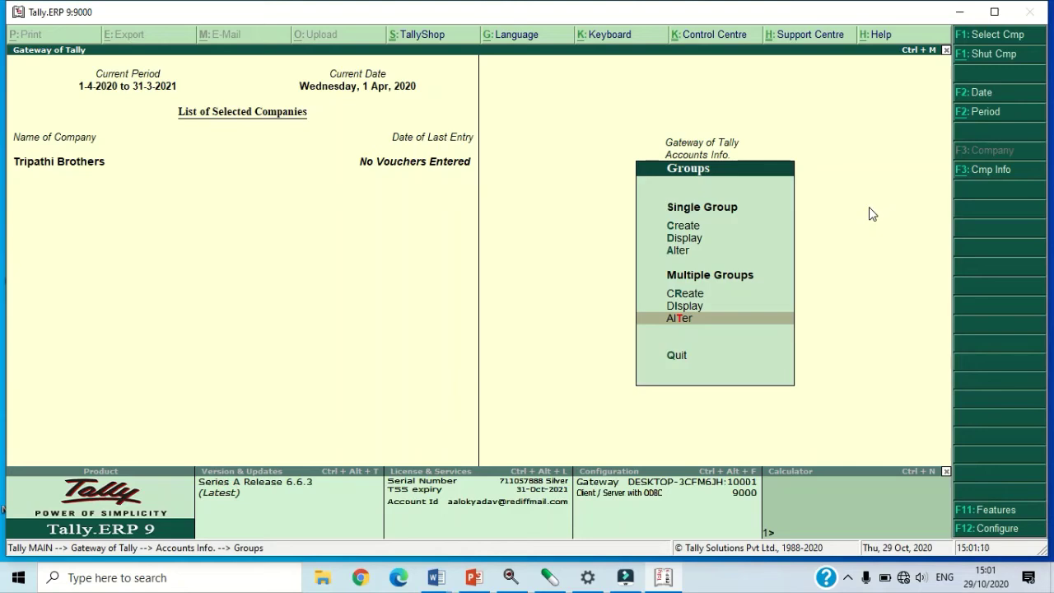
Step: Open Bhopal Debtors for single group alteration, delete the group and confirm the deletion
key("Up")
key("Up")
key("Up")
key("Up")
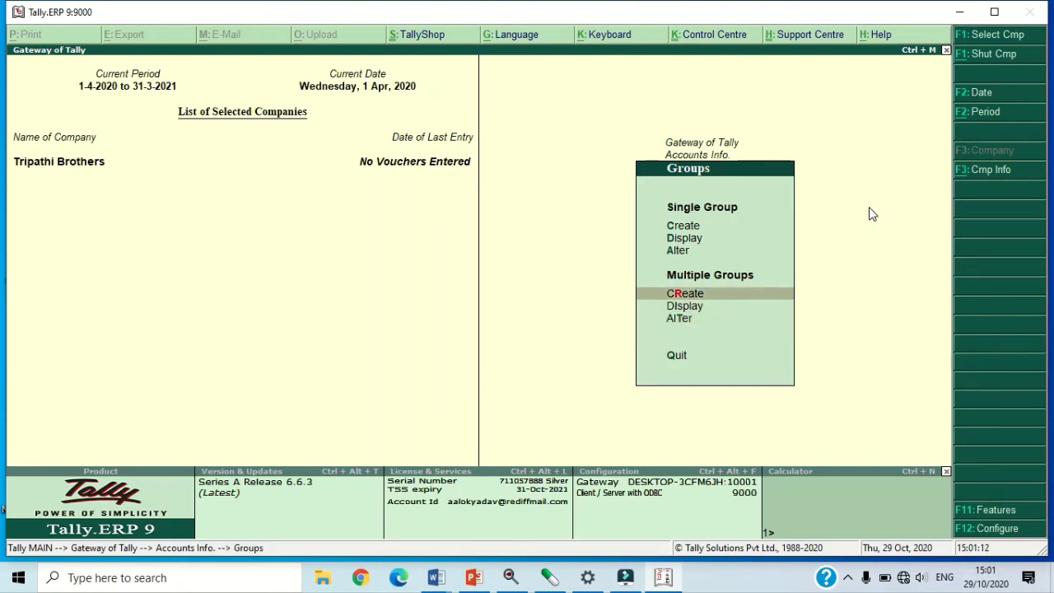
key("Down")
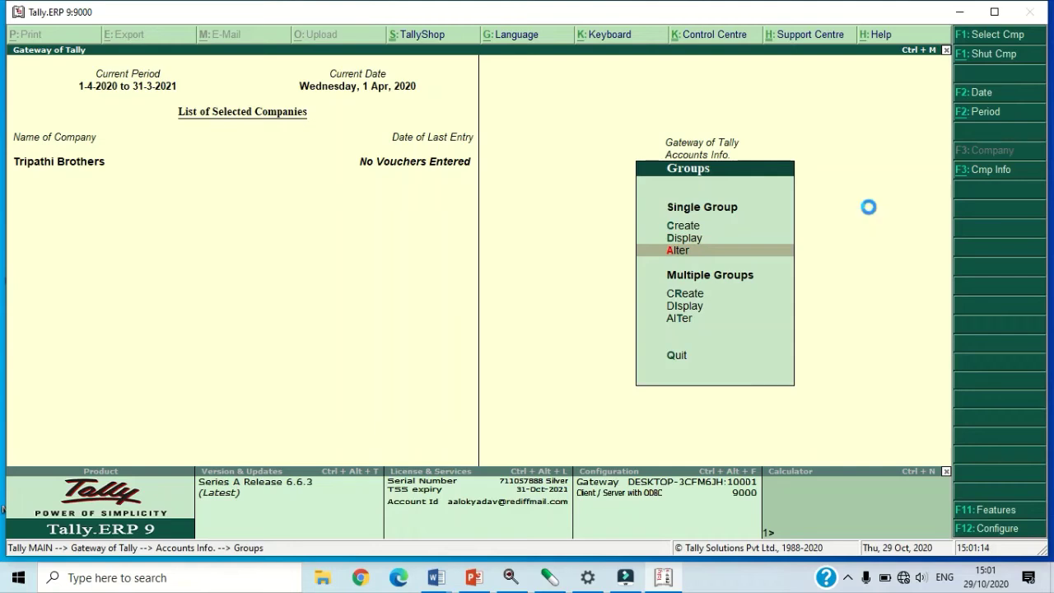
key("Return")
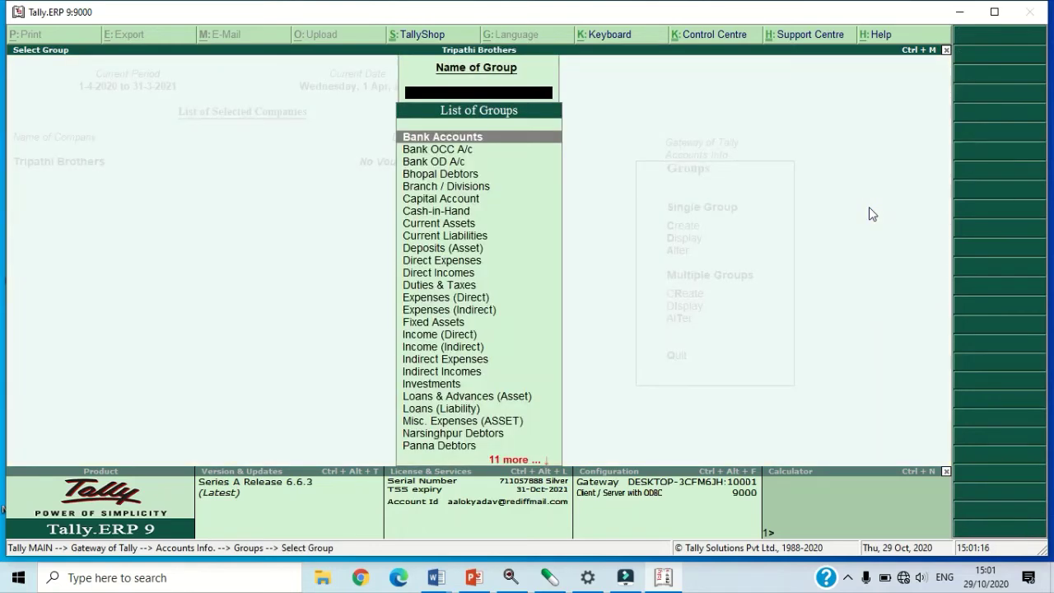
type("Ch")
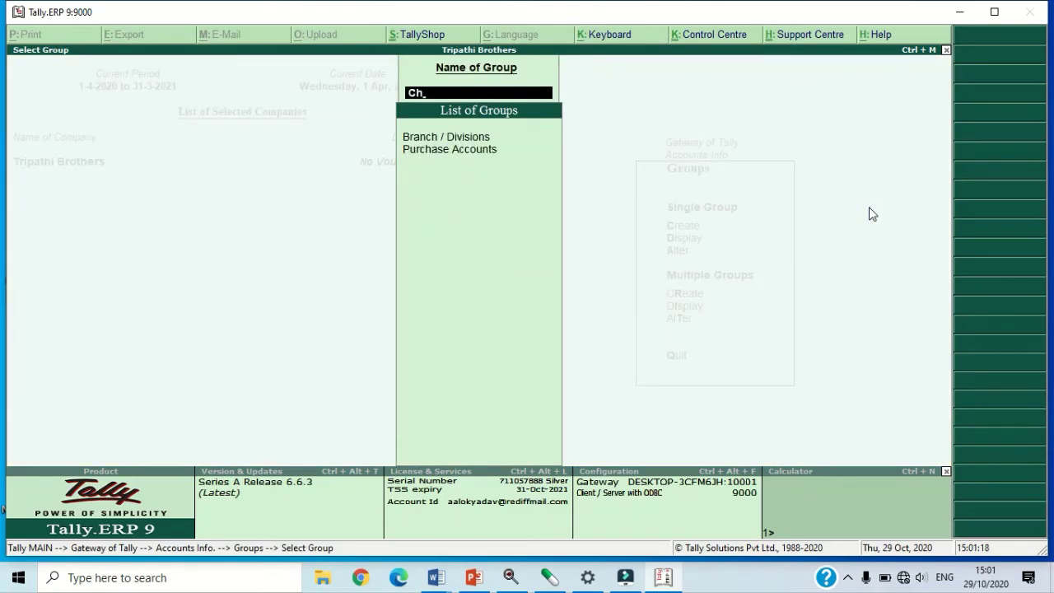
key("BackSpace")
key("BackSpace")
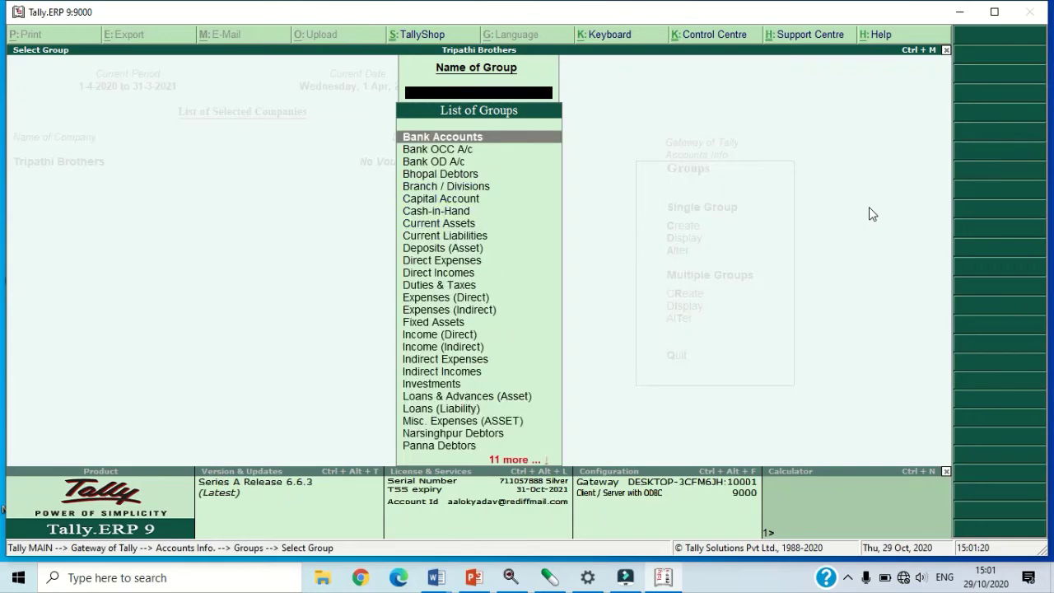
type("Bh")
key("Return")
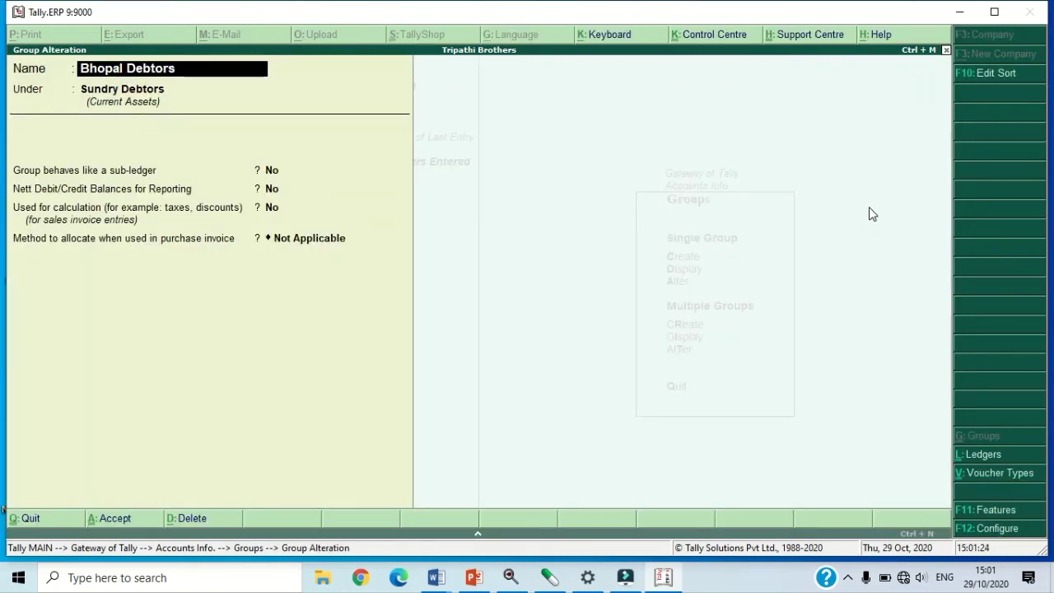
key("alt+d")
key("y")
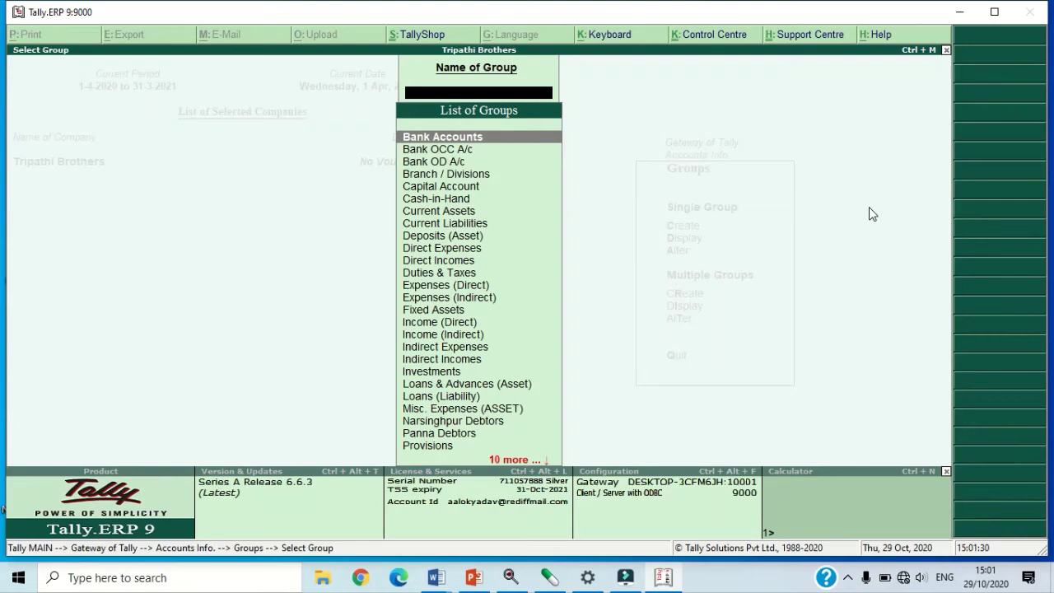
Step: Open the Panna Debtors group for alteration, delete it and confirm the deletion
type("Pa")
key("Return")
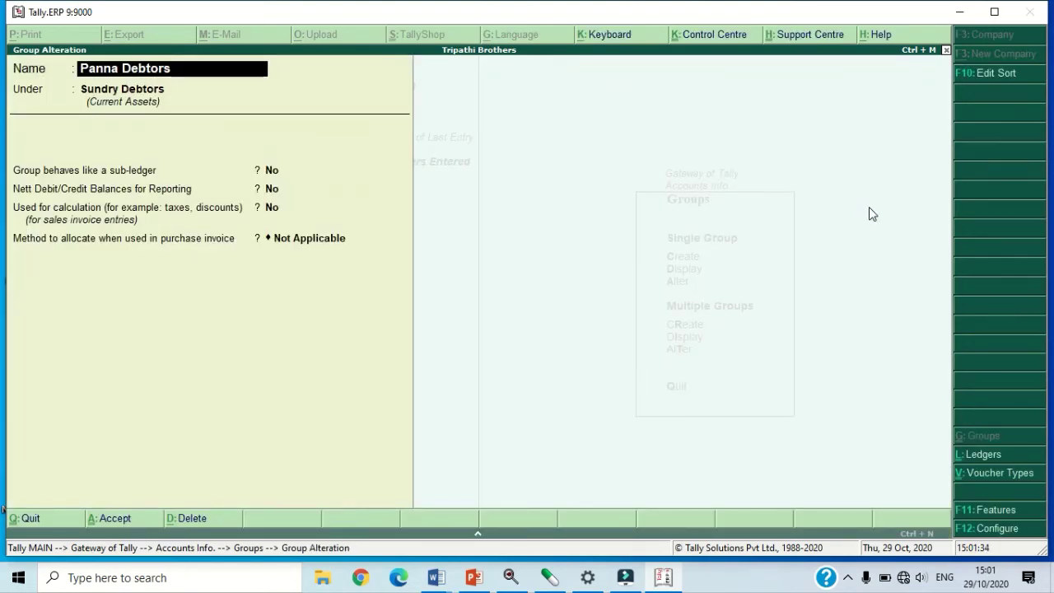
key("alt+d")
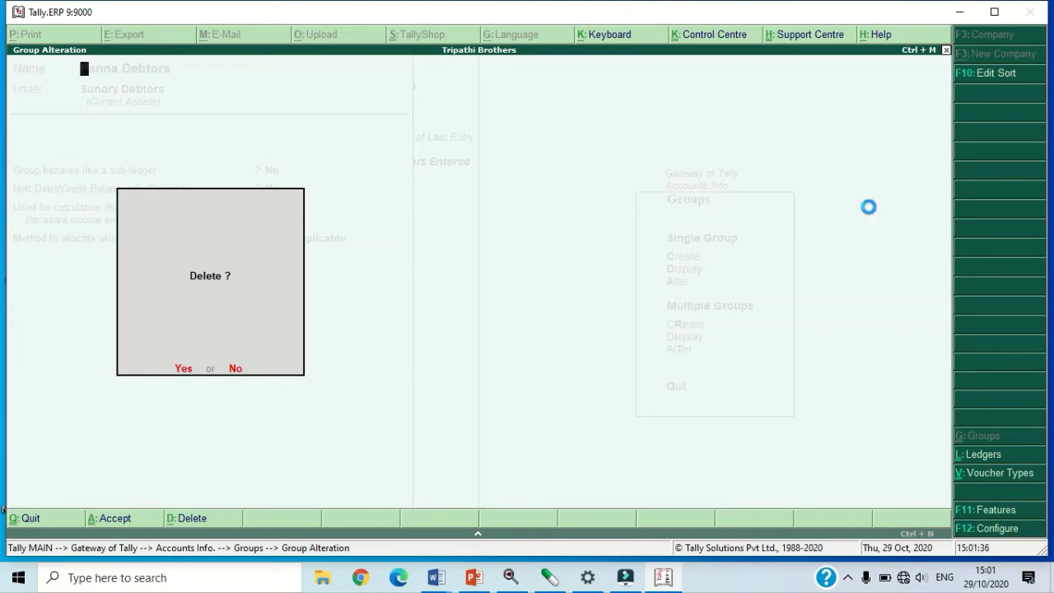
key("y")
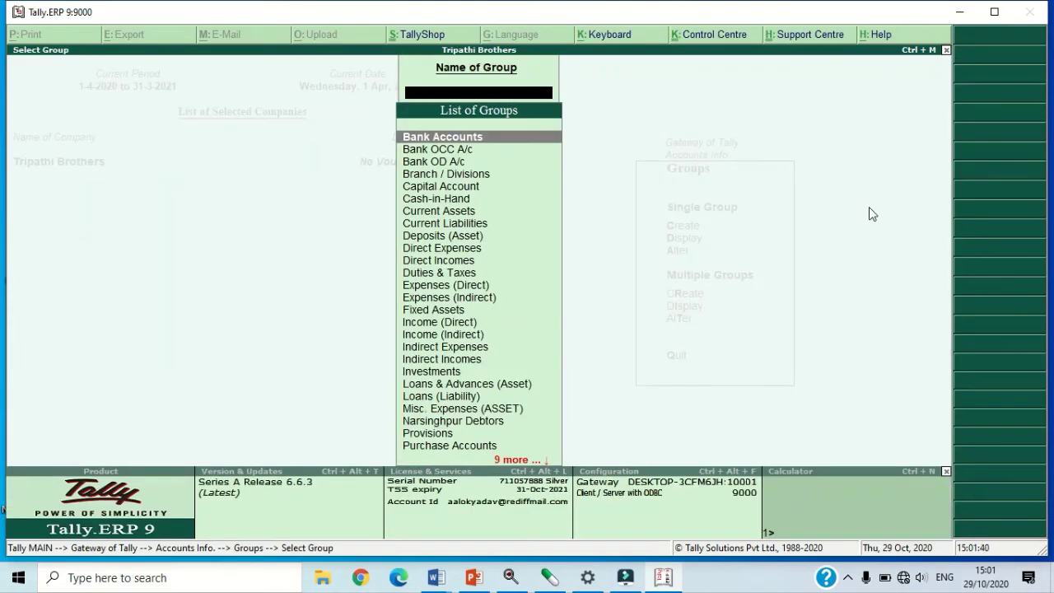
Step: Delete the Narsinghpur Debtors group, confirm the deletion, and return to the Gateway of Tally
type("Na")
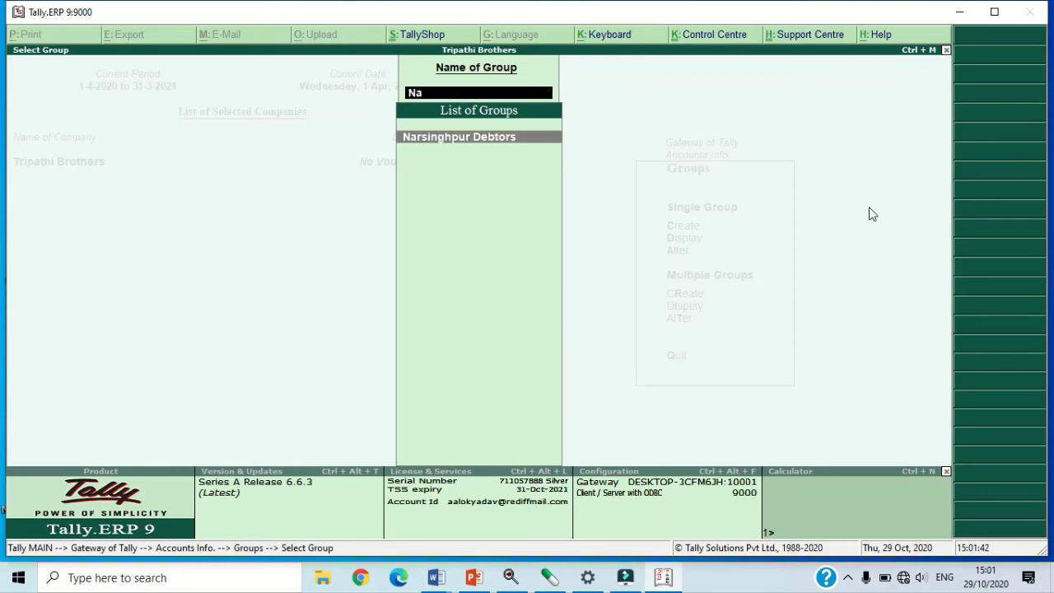
key("Return")
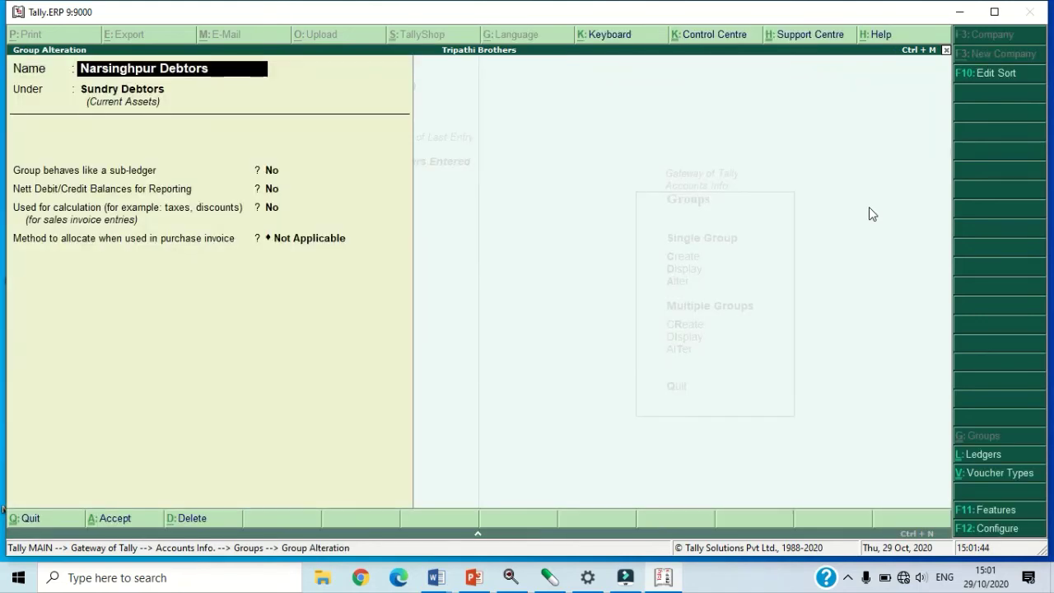
key("alt+d")
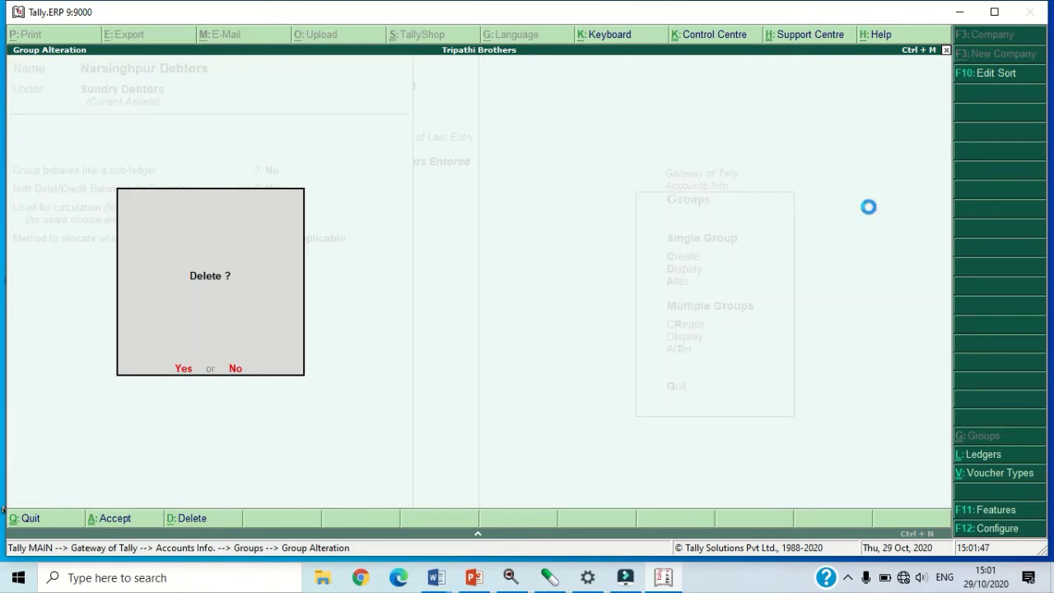
key("Return")
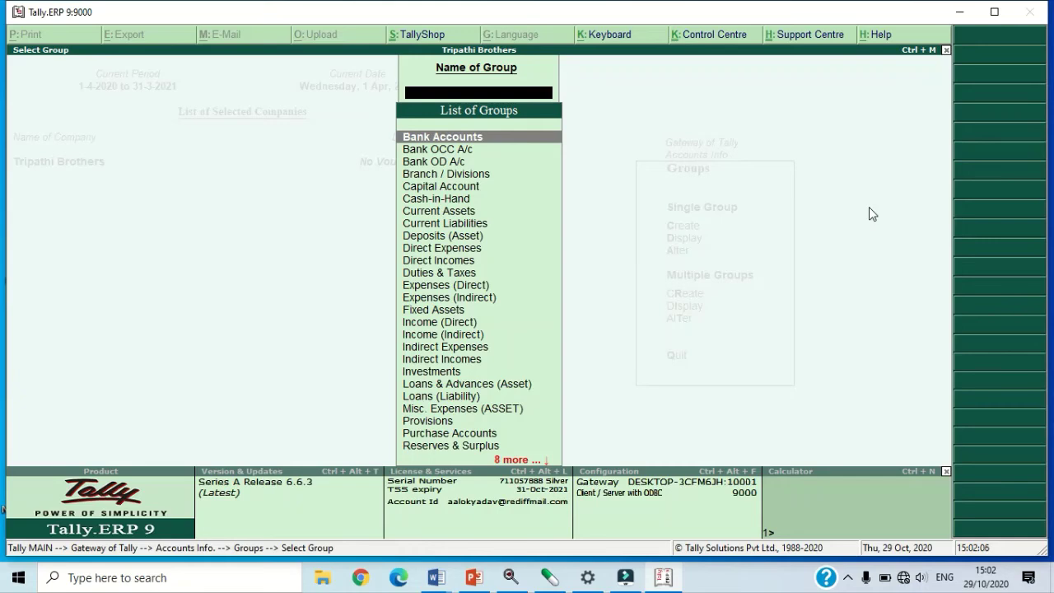
key("Escape")
key("Escape")
key("Escape")
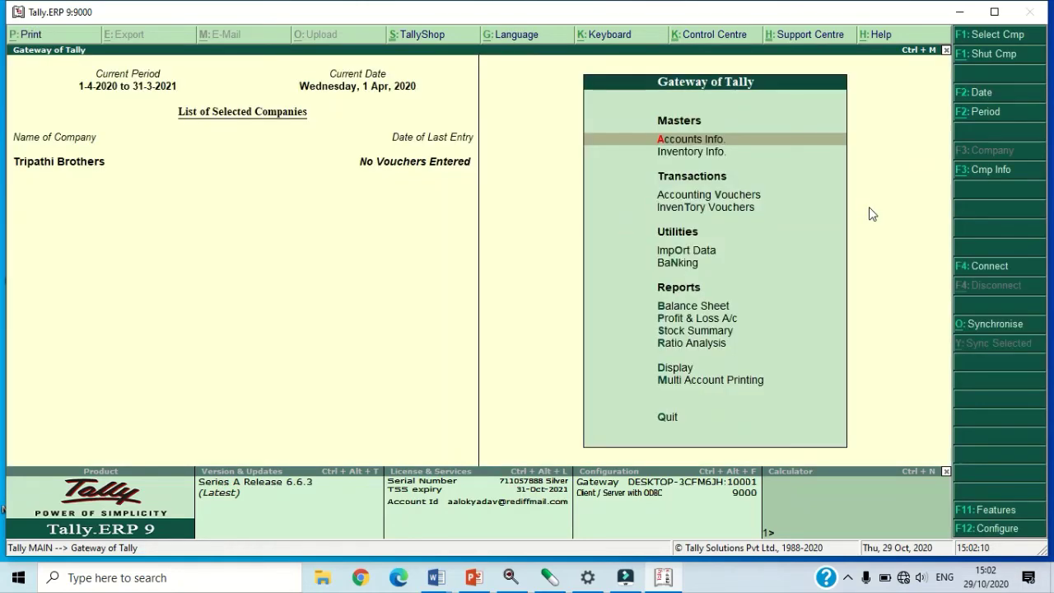
Step: Stay in the program, reopen the group options, and display all groups together in the multiple group view
key("Escape")
key("n")
key("Return")
key("Return")
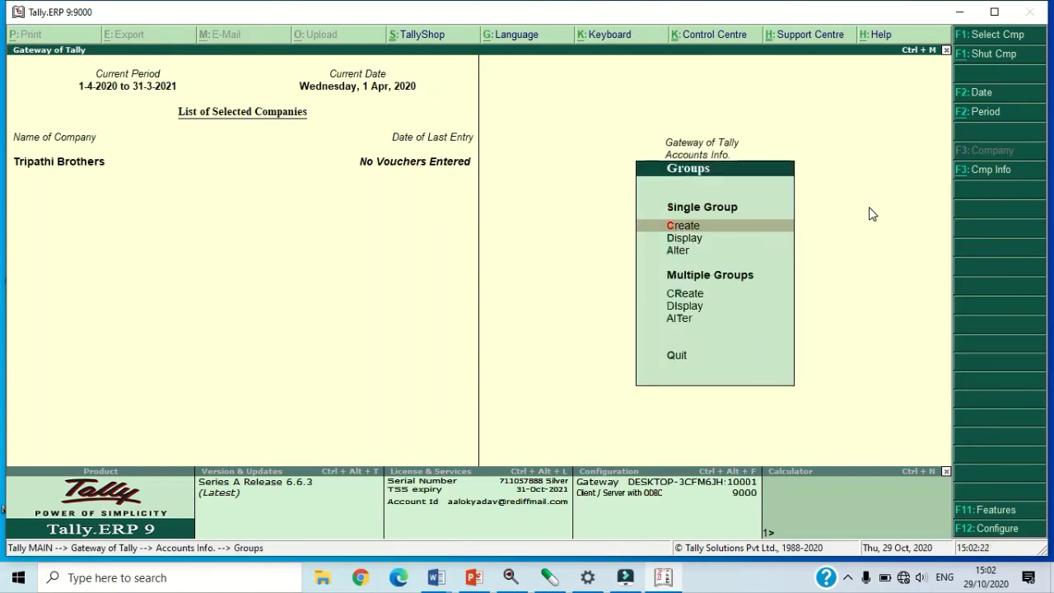
left_click(686, 307)
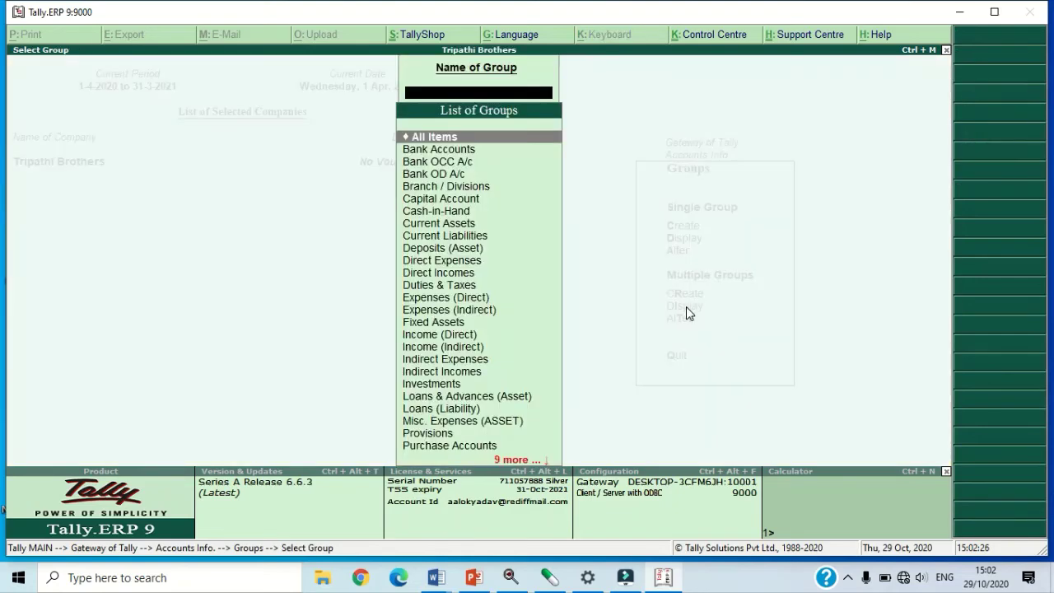
key("Return")
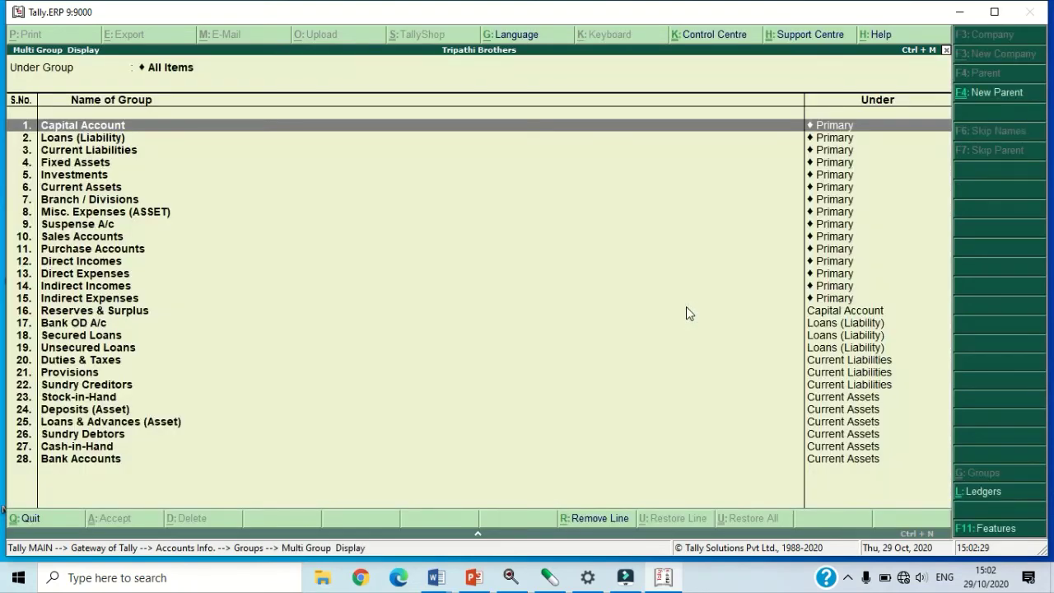
Step: Review the listed groups and their parents from Capital Account to Bank Accounts, and return to the Gateway of Tally
key("Down")
key("Down")
key("Down")
key("Down")
key("Down")
key("Down")
key("Down")
key("Down")
key("Down")
key("Down")
key("Down")
key("Down")
key("Down")
key("Down")
key("Down")
key("Down")
key("Down")
key("Down")
key("Down")
key("Down")
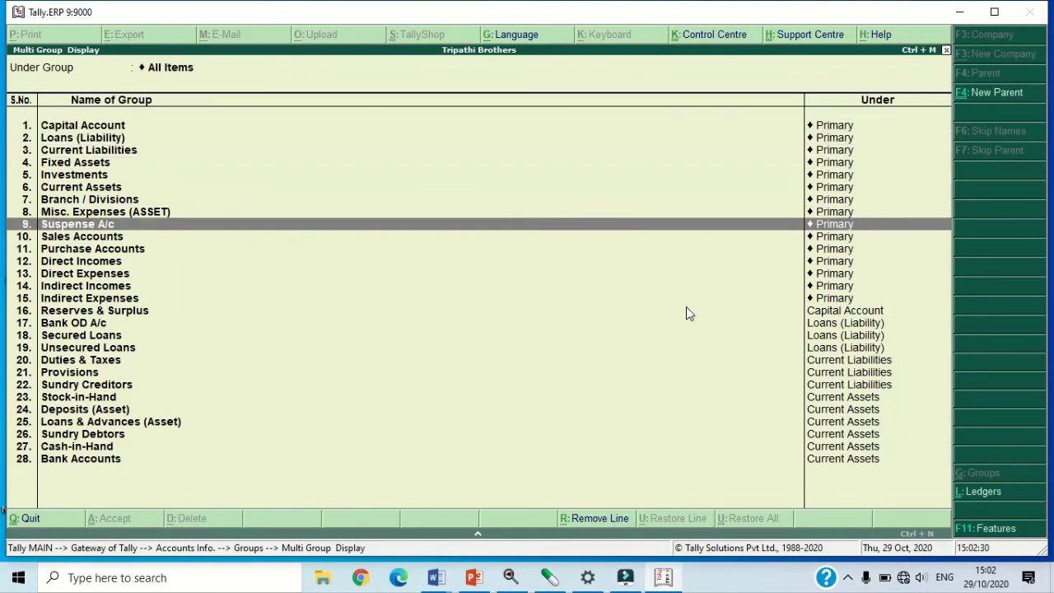
key("Up")
key("Up")
key("Up")
key("Up")
key("Up")
key("Up")
key("Up")
key("Up")
key("Up")
key("Up")
key("Up")
key("Up")
key("Up")
key("Up")
key("Up")
key("Up")
key("Up")
key("Up")
key("Up")
key("Up")
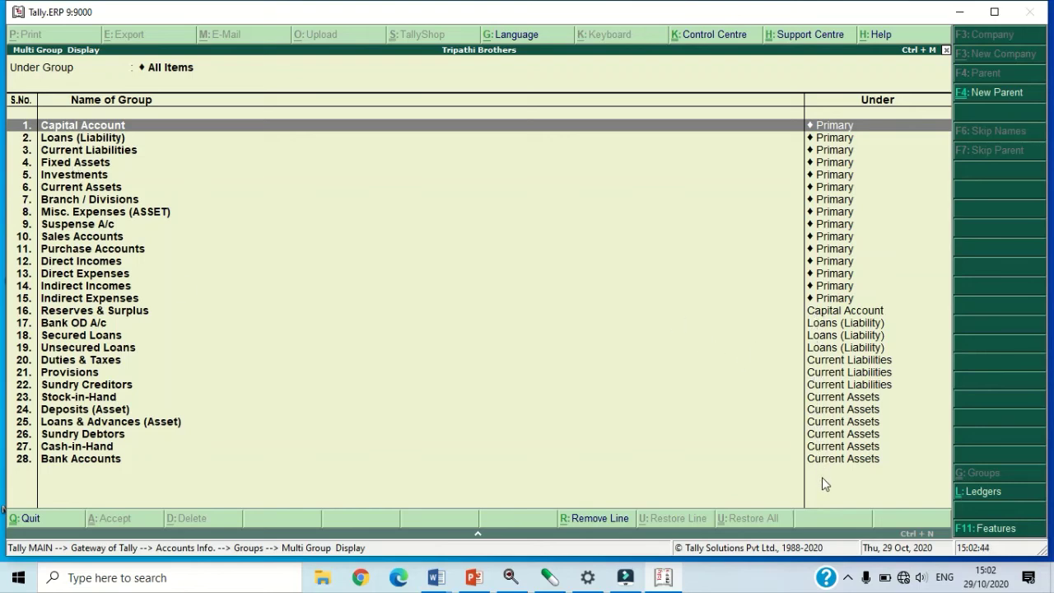
key("Escape")
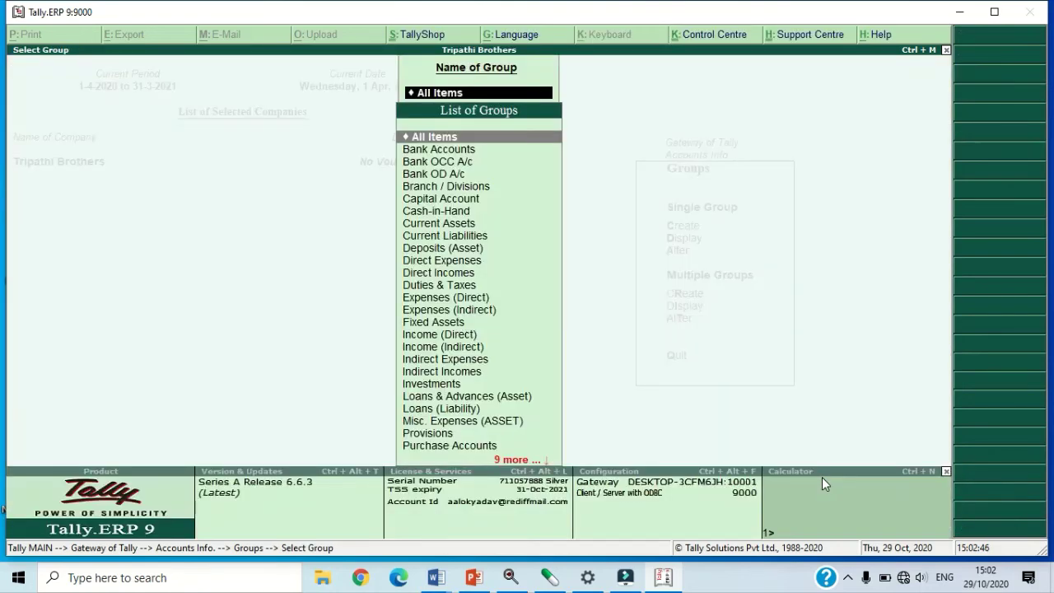
key("Escape")
key("Escape")
key("Escape")
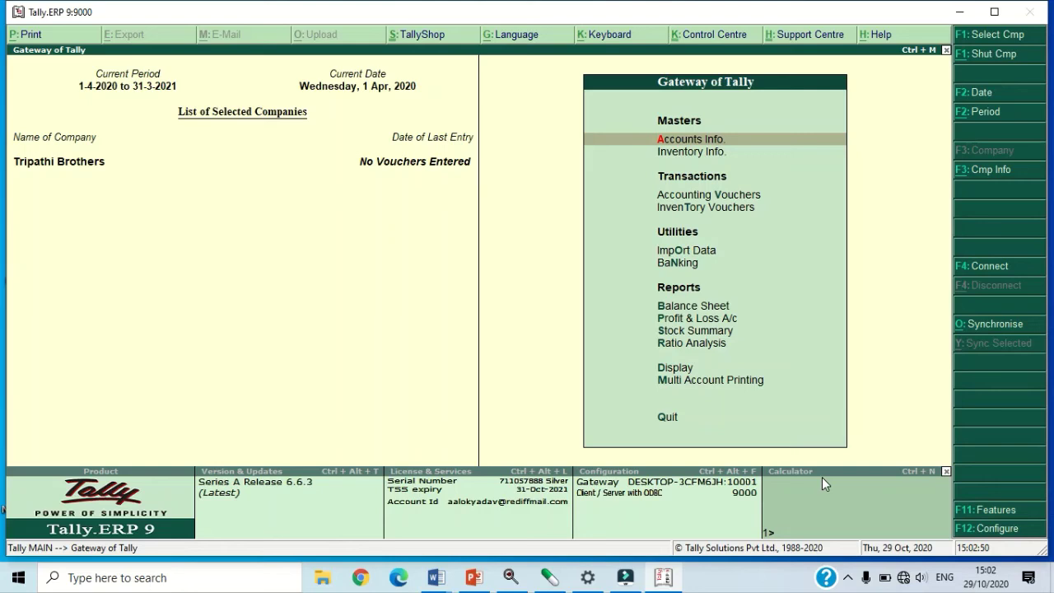
Step: Display the List of Accounts, examine how groups and ledgers are nested, and return to the Gateway of Tally
key("d")
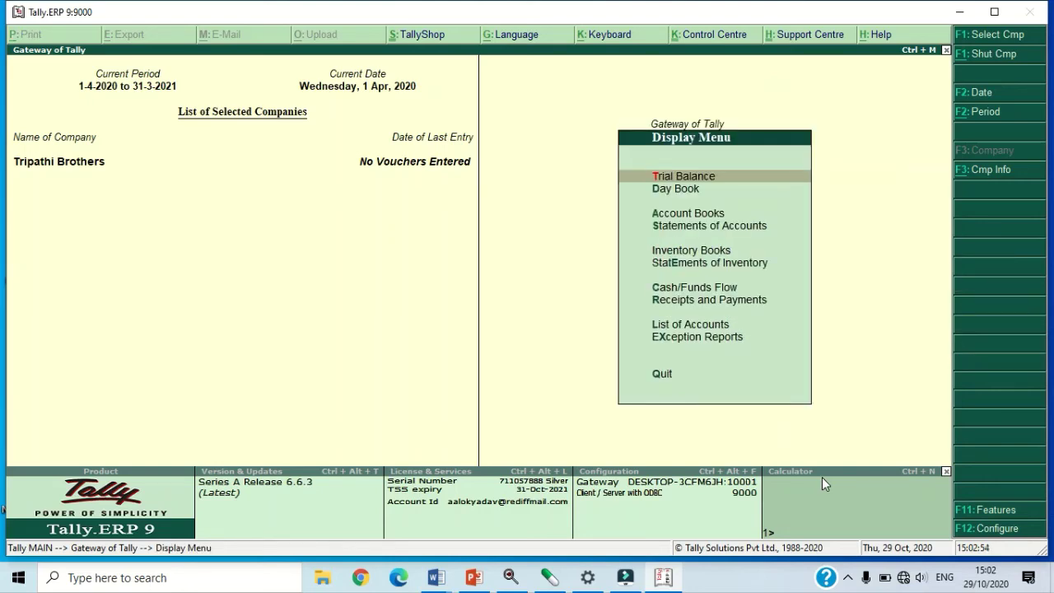
key("l")
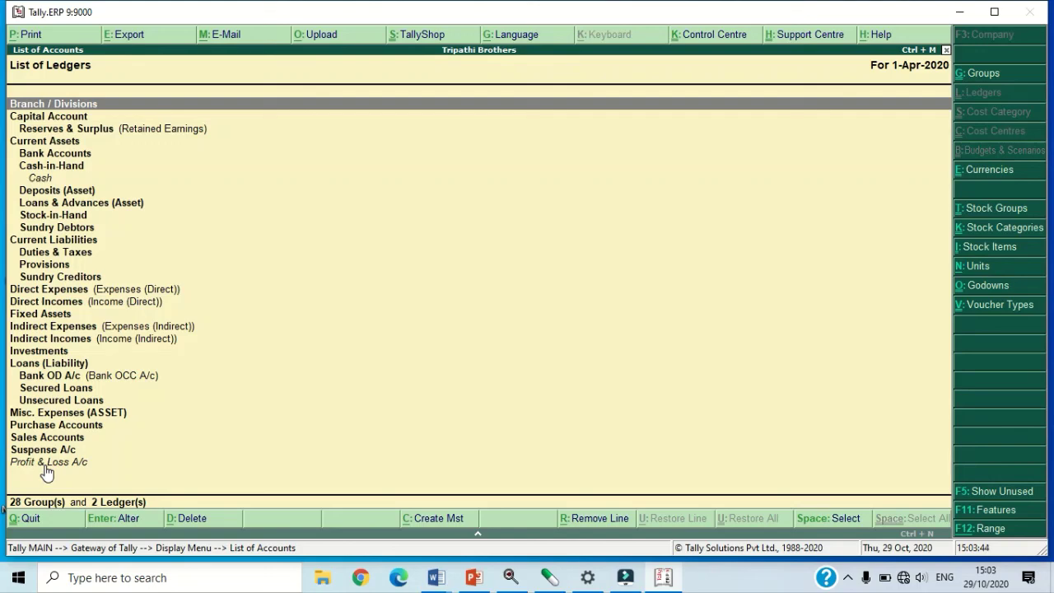
key("Escape")
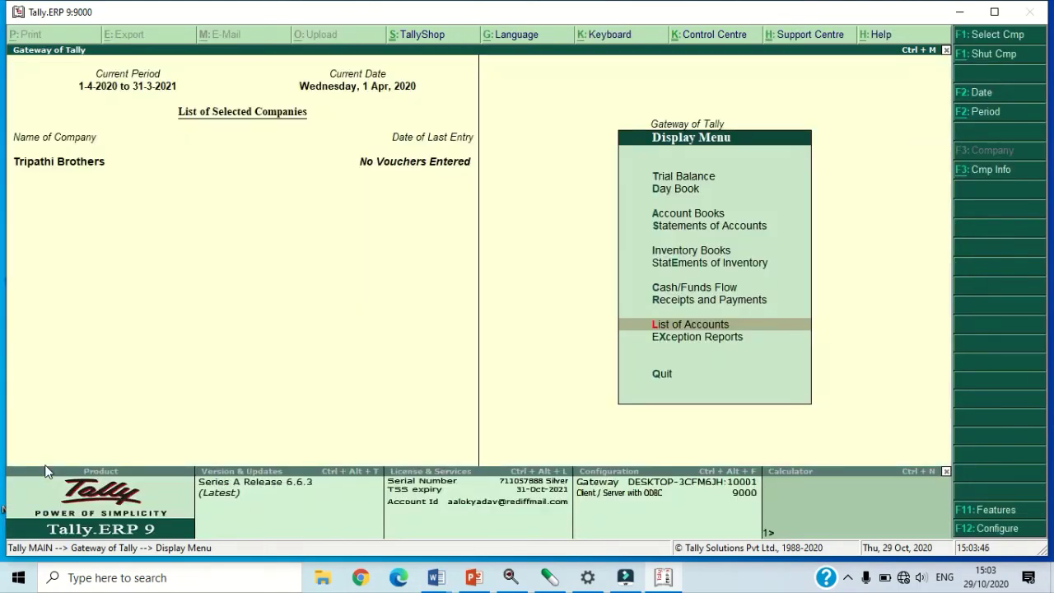
key("Escape")
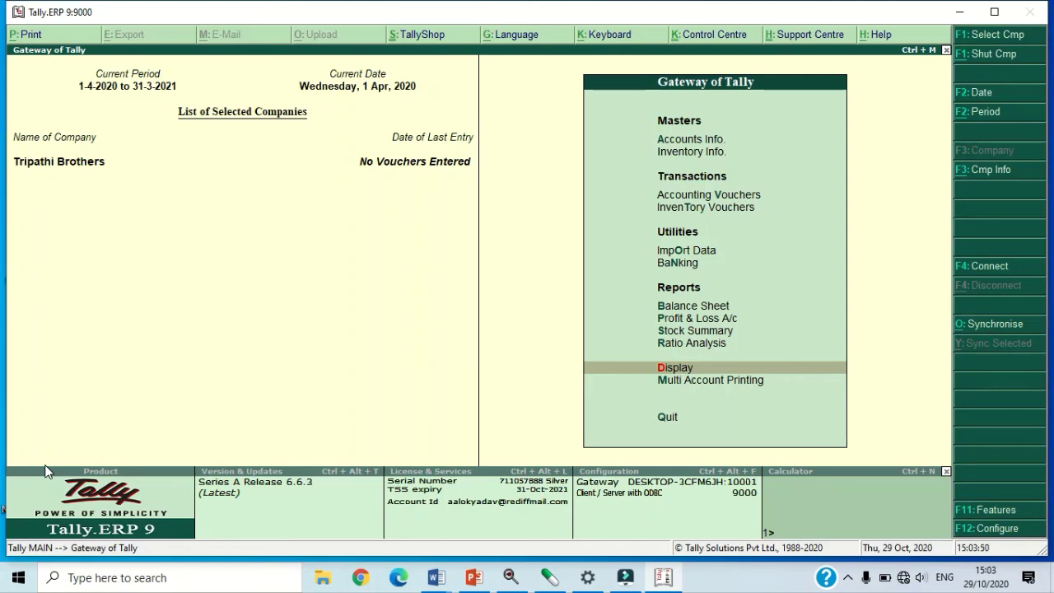
Step: Start creating a single group in the accounts masters and name it Outstanding Exp
key("Up")
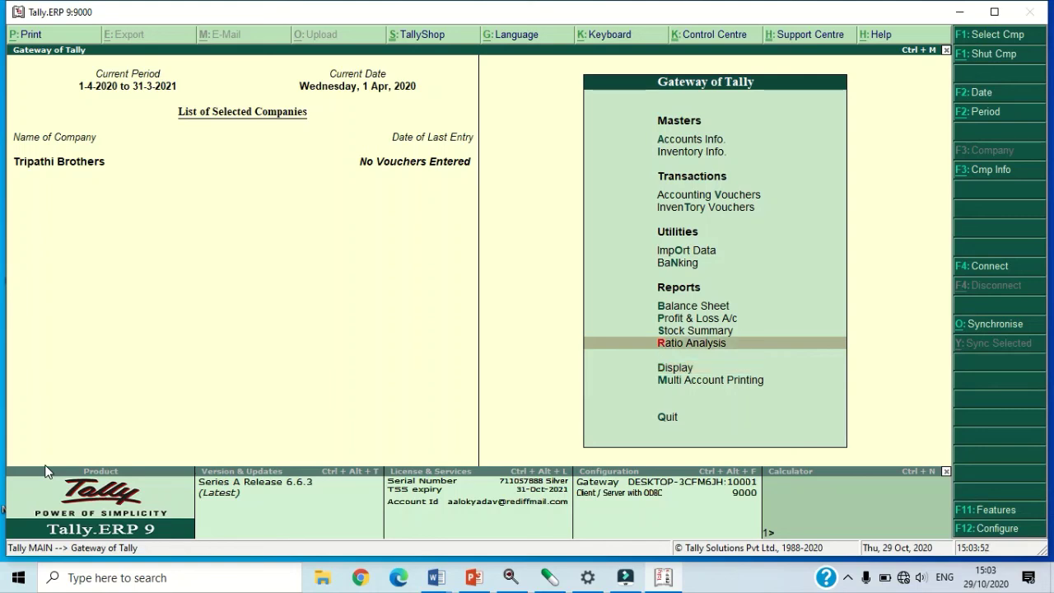
key("a")
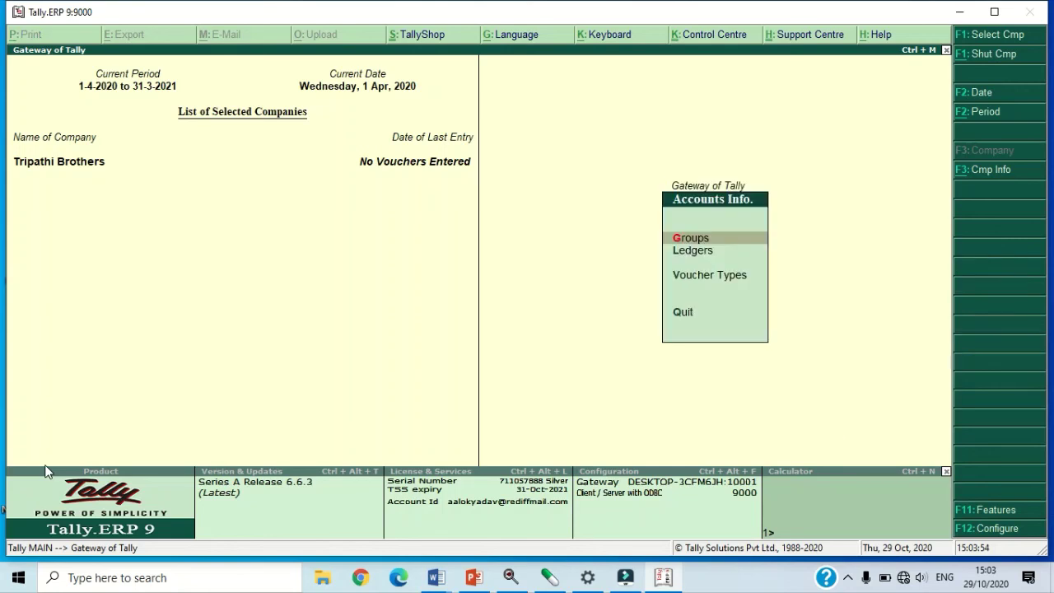
key("Return")
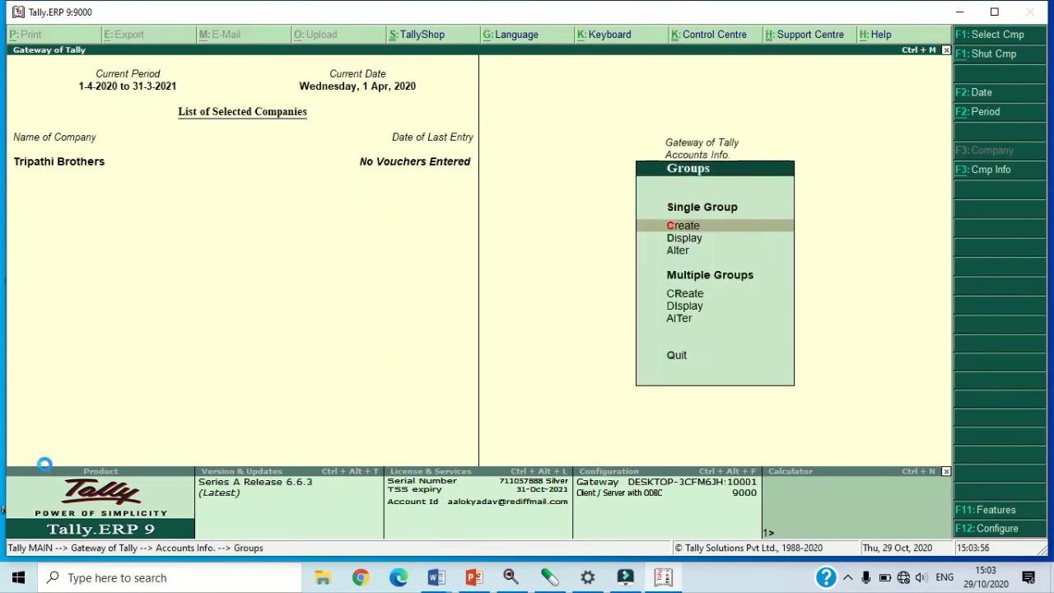
key("Return")
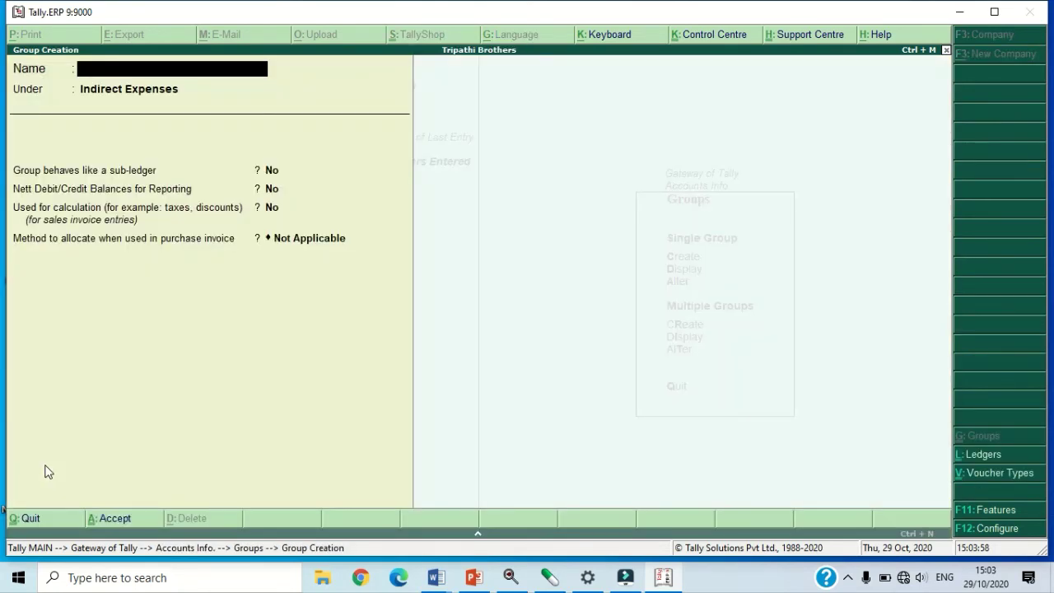
type("Outstanding")
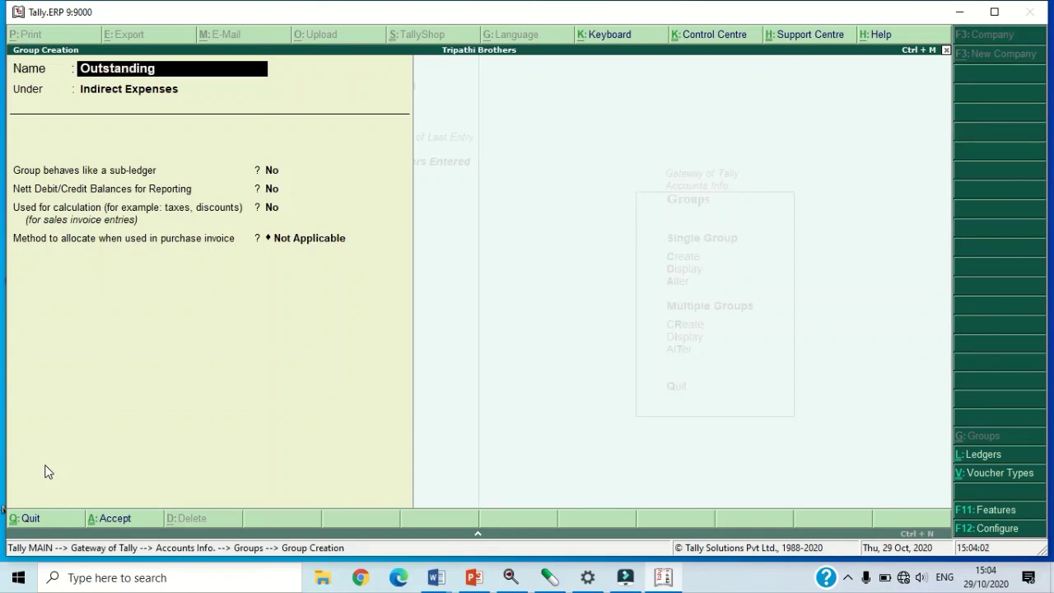
type(" Expe")
key("BackSpace")
key("Return")
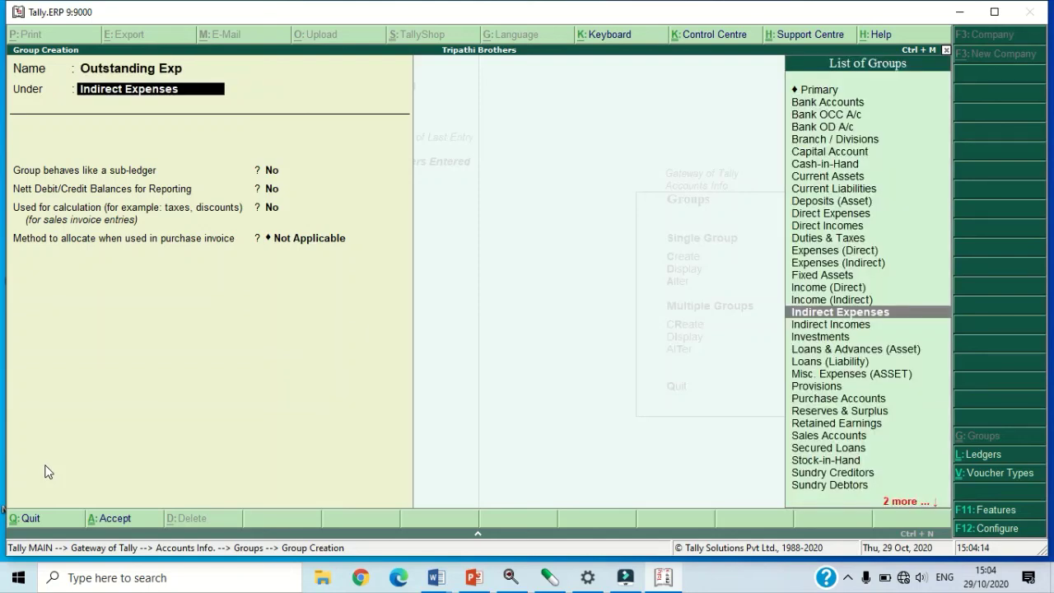
Step: Place the group under Current Liabilities, keep the remaining default options, save it, and return to the Gateway of Tally
type("Cu")
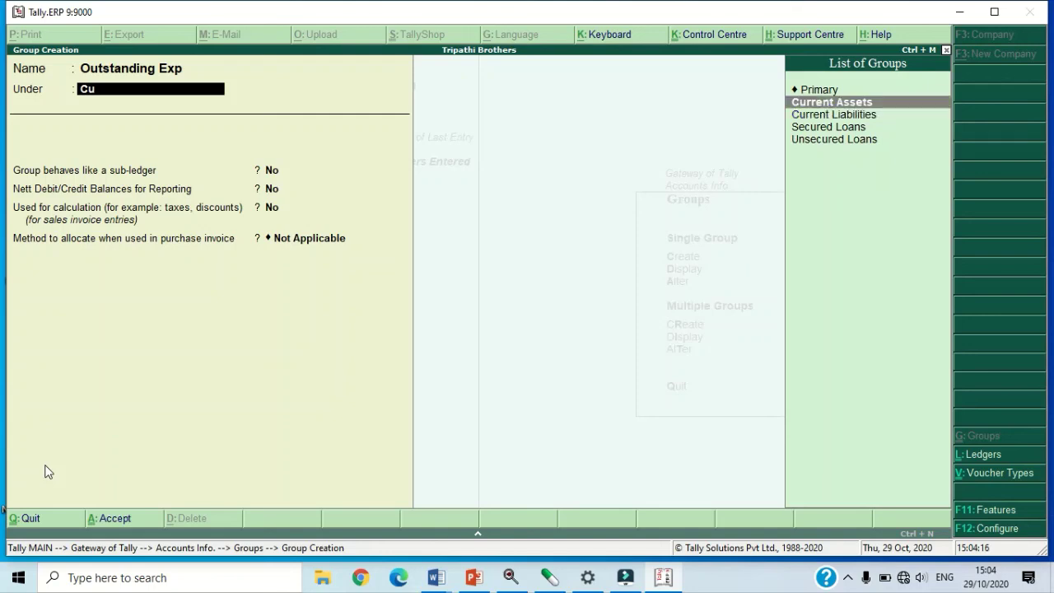
key("Down")
key("Return")
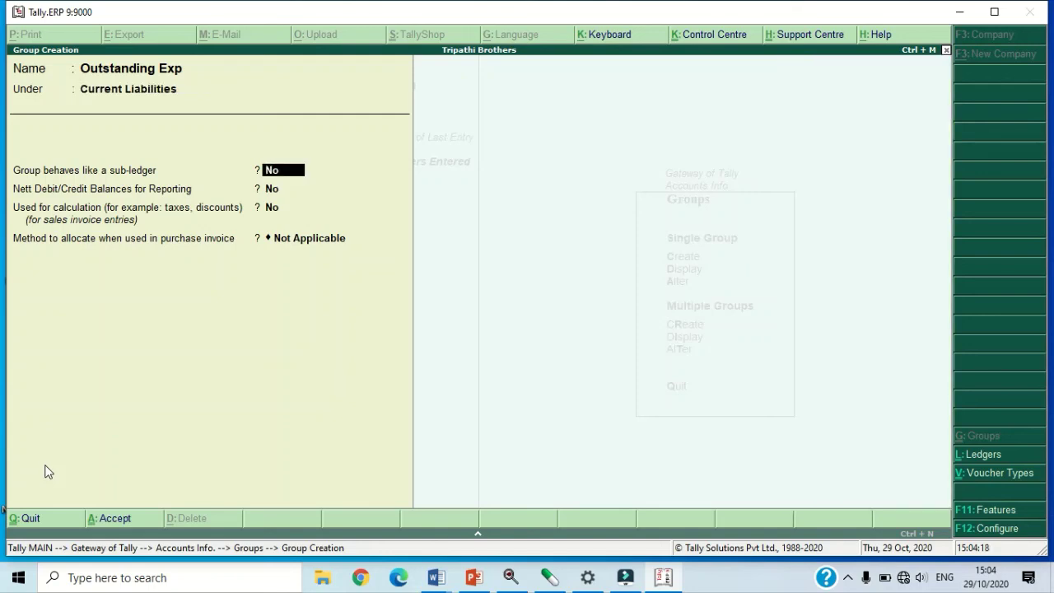
key("Return")
key("Return")
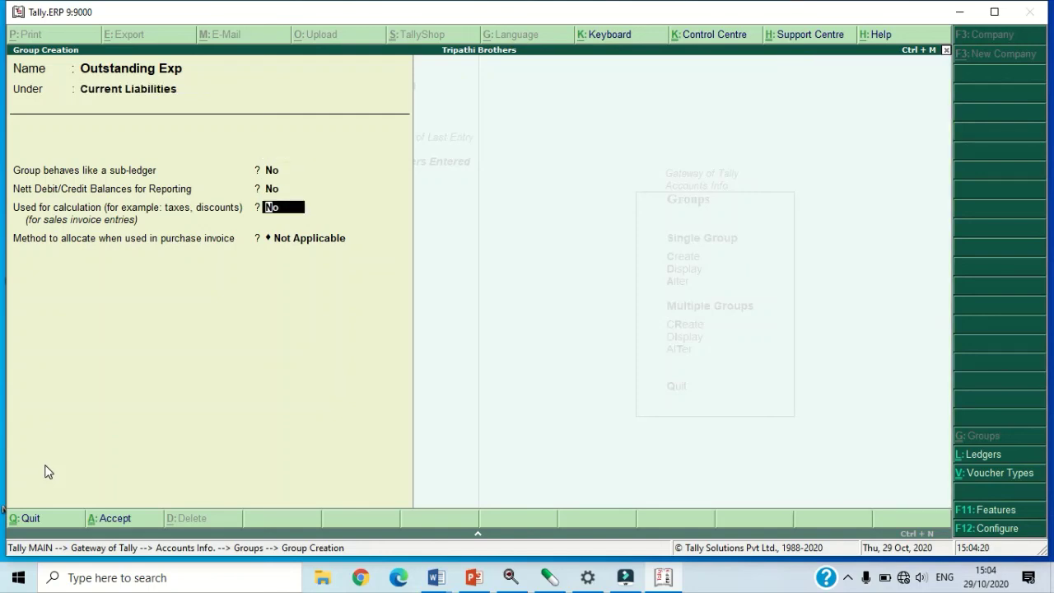
key("Return")
key("Return")
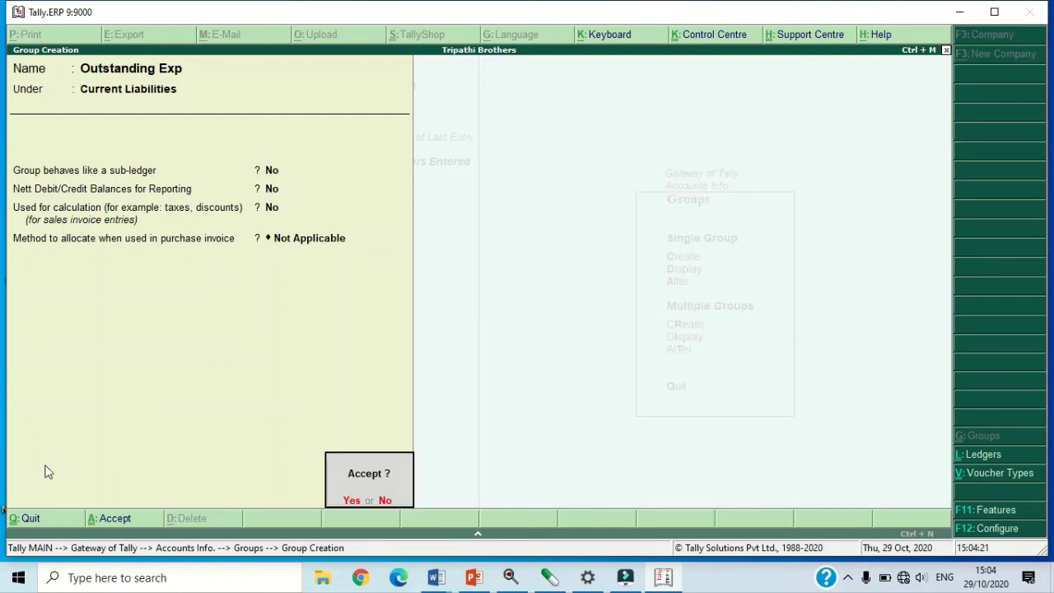
key("Return")
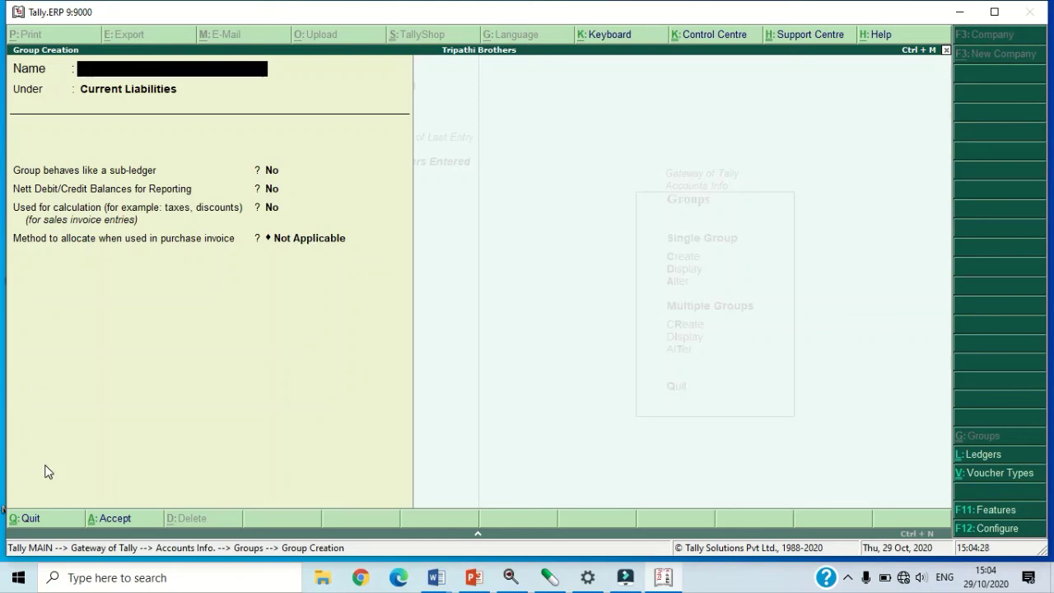
key("Escape")
key("Return")
key("Escape")
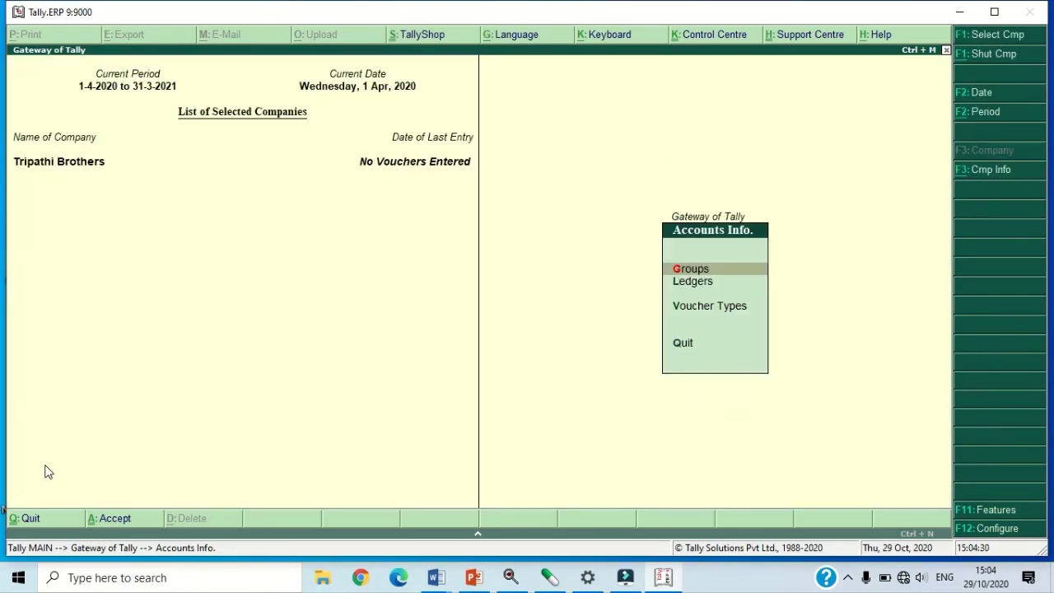
key("Escape")
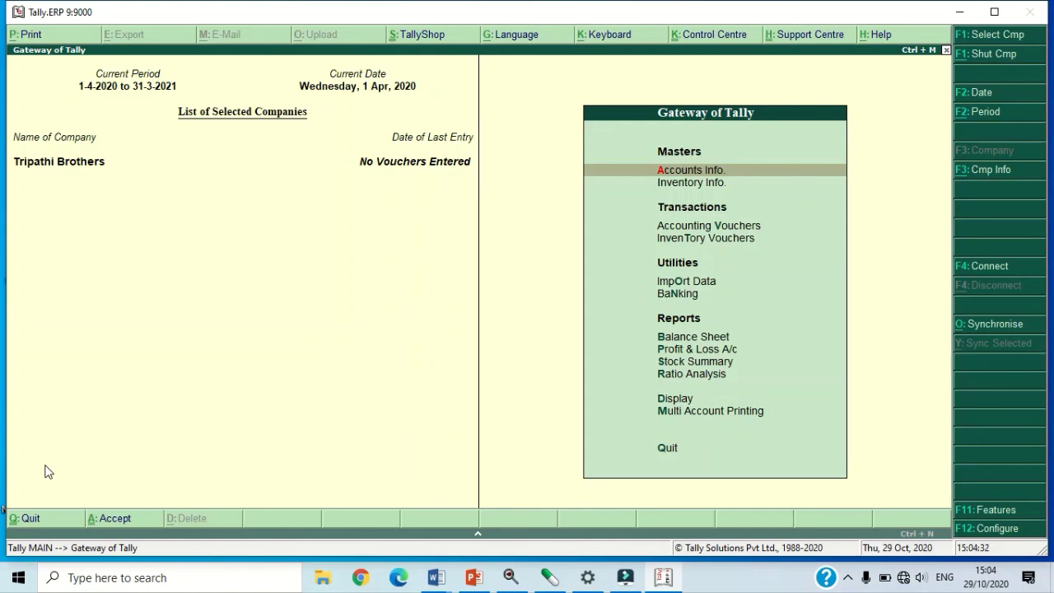